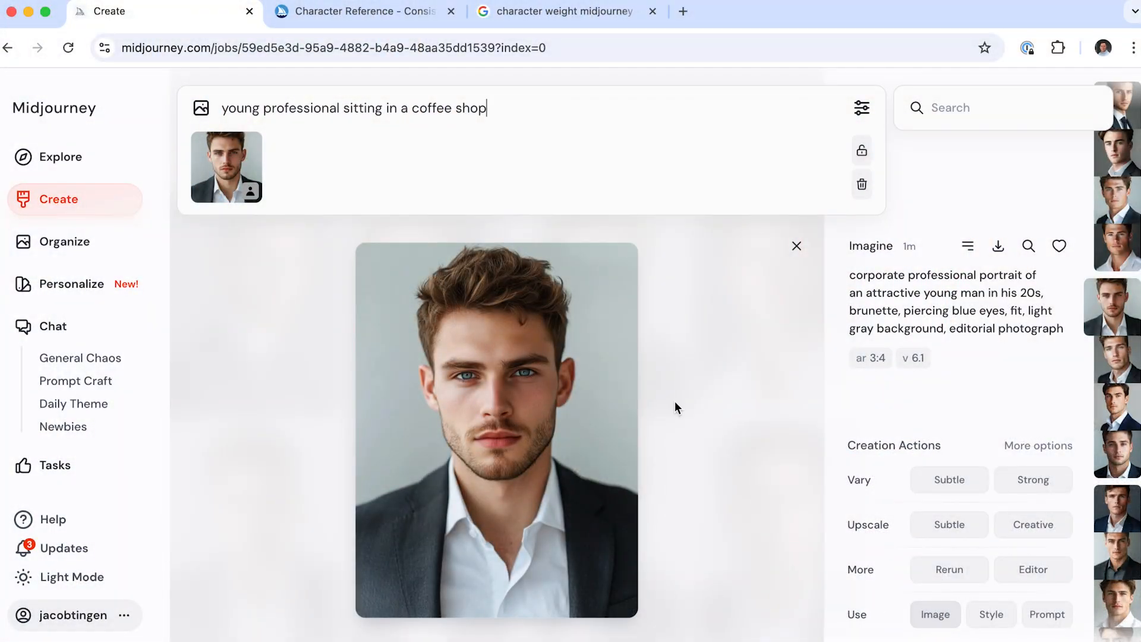
Extend the young professional coffee shop prompt with the words "and working"
{"action": "mouse_move", "coordinate": [234, 195]}
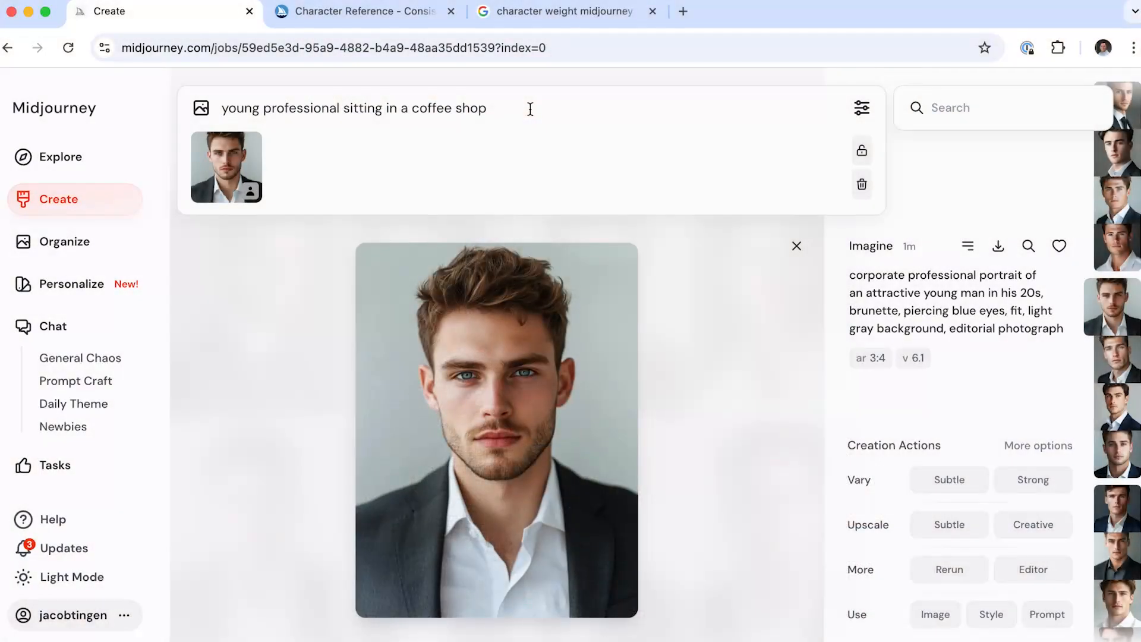
{"action": "type", "text": "and wor"}
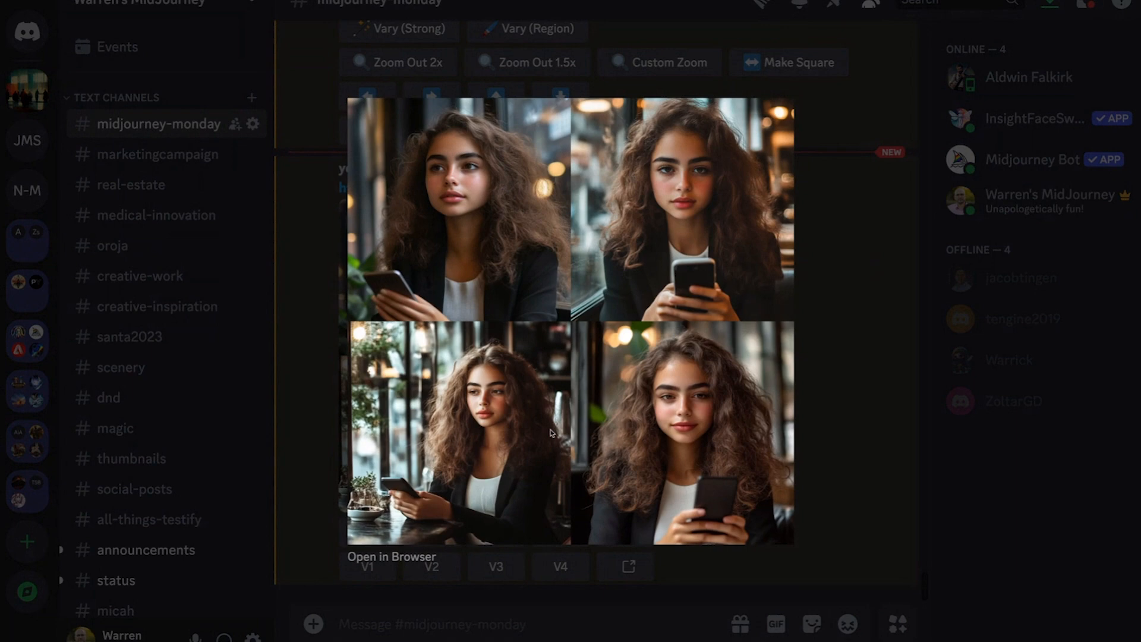
In Discord, copy the young woman coffee shop prompt with its --cref link and reuse it in a new /imagine command
{"action": "left_click", "coordinate": [868, 401]}
{"action": "left_click_drag", "start_coordinate": [338, 168], "coordinate": [526, 186]}
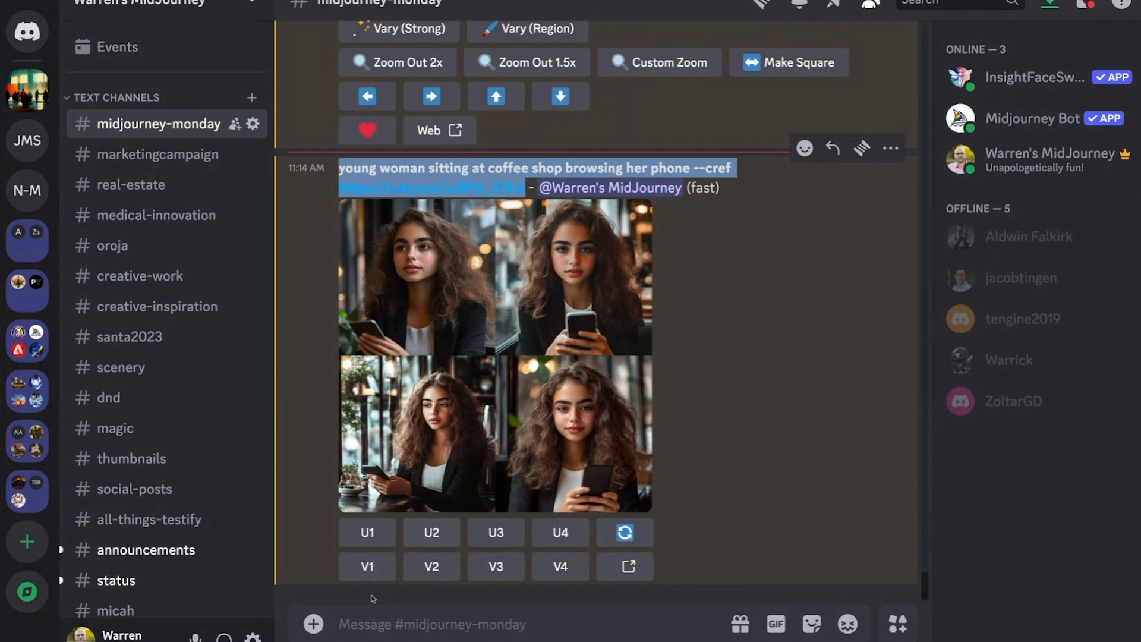
{"action": "left_click", "coordinate": [501, 621]}
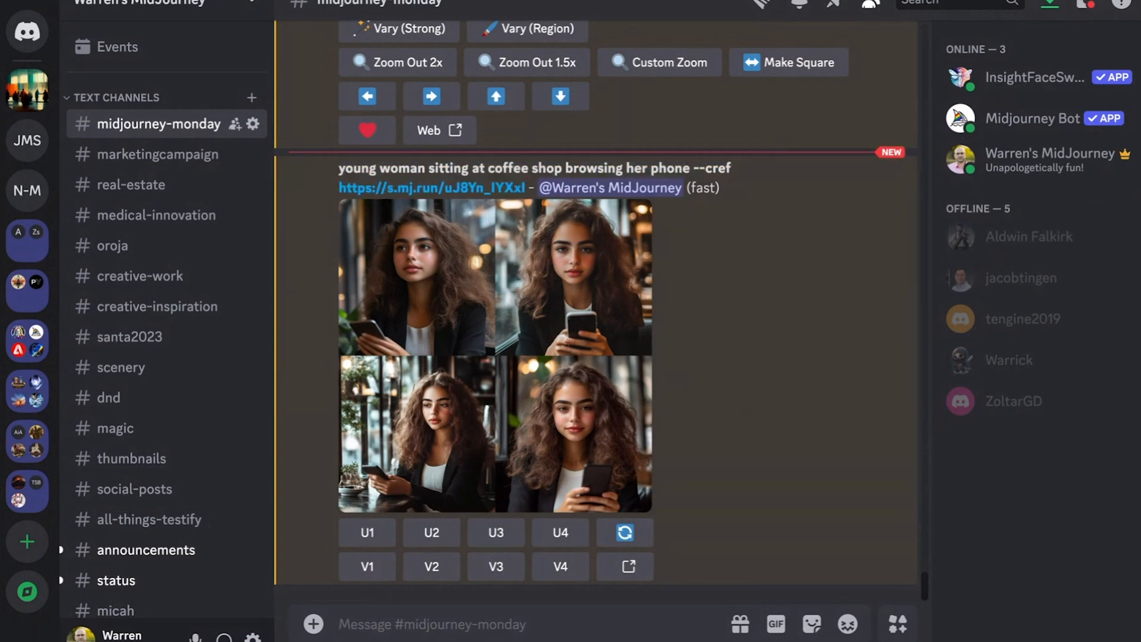
{"action": "type", "text": "/imagine"}
{"action": "key", "text": "Tab"}
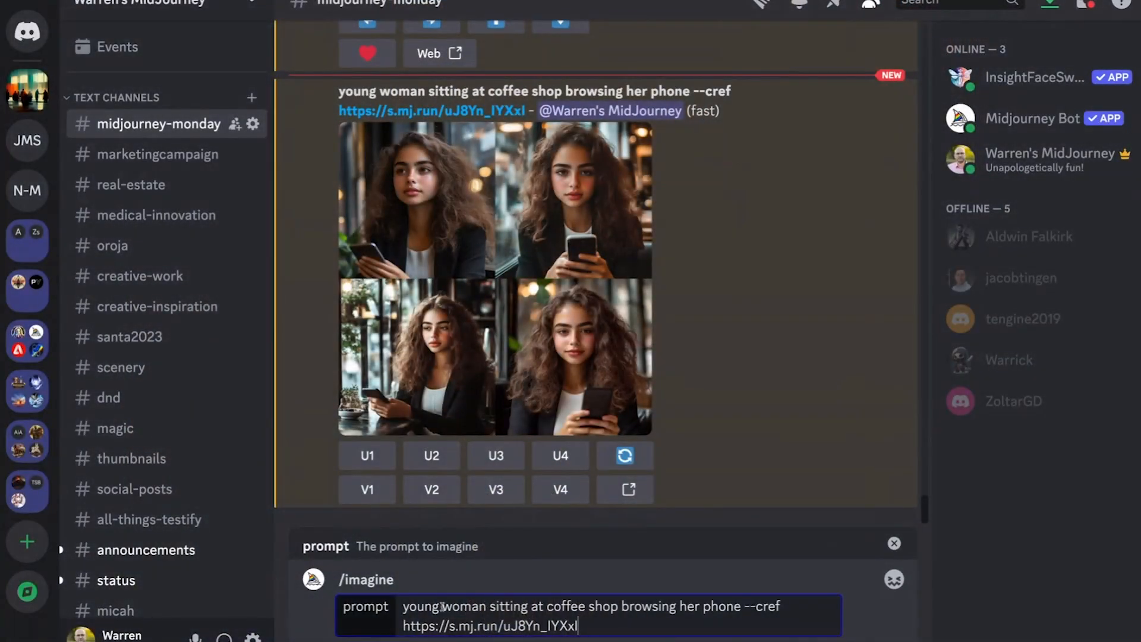
Remove "young" from the start of the imagine prompt and add an editorial style description after "her phone"
{"action": "left_click_drag", "start_coordinate": [440, 606], "coordinate": [391, 609]}
{"action": "key", "text": "BackSpace"}
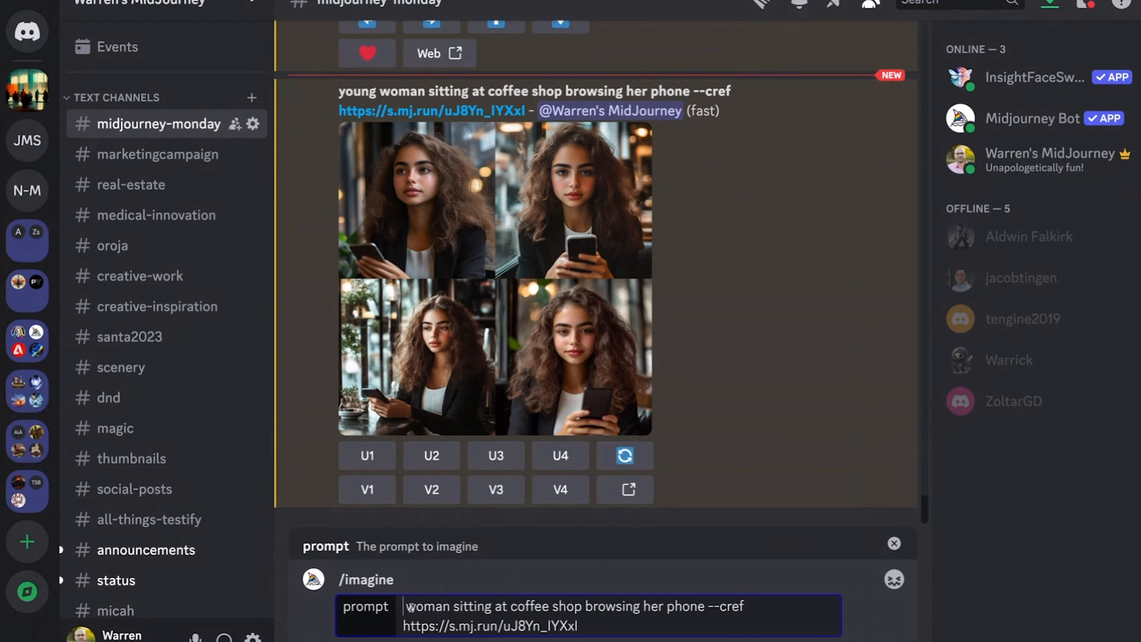
{"action": "key", "text": "Delete"}
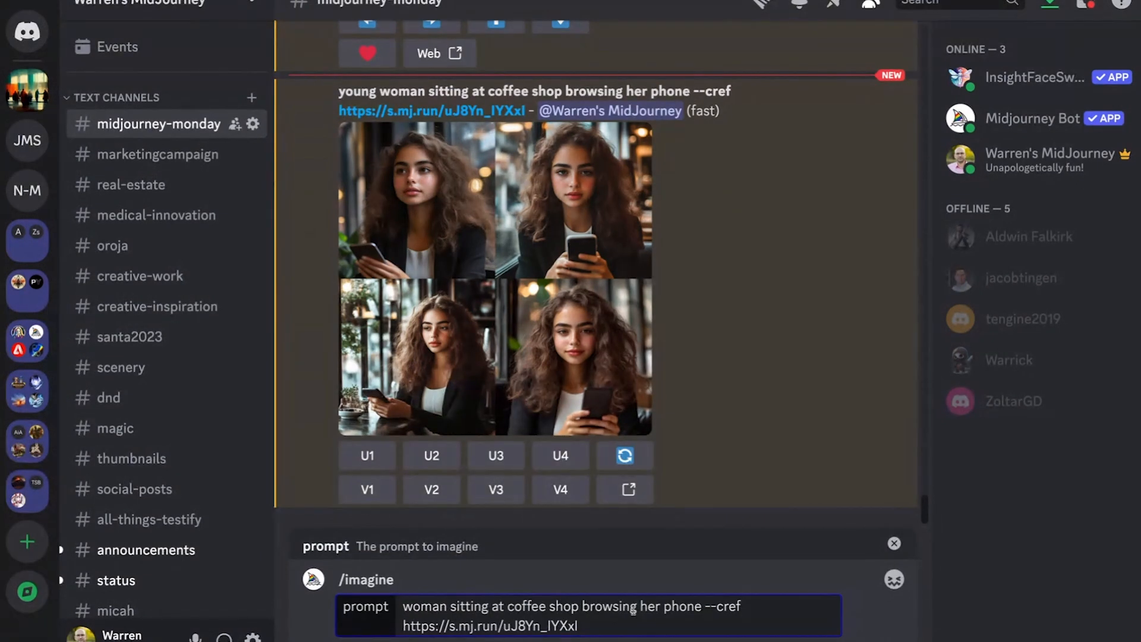
{"action": "left_click", "coordinate": [702, 606]}
{"action": "type", "text": ", editorial"}
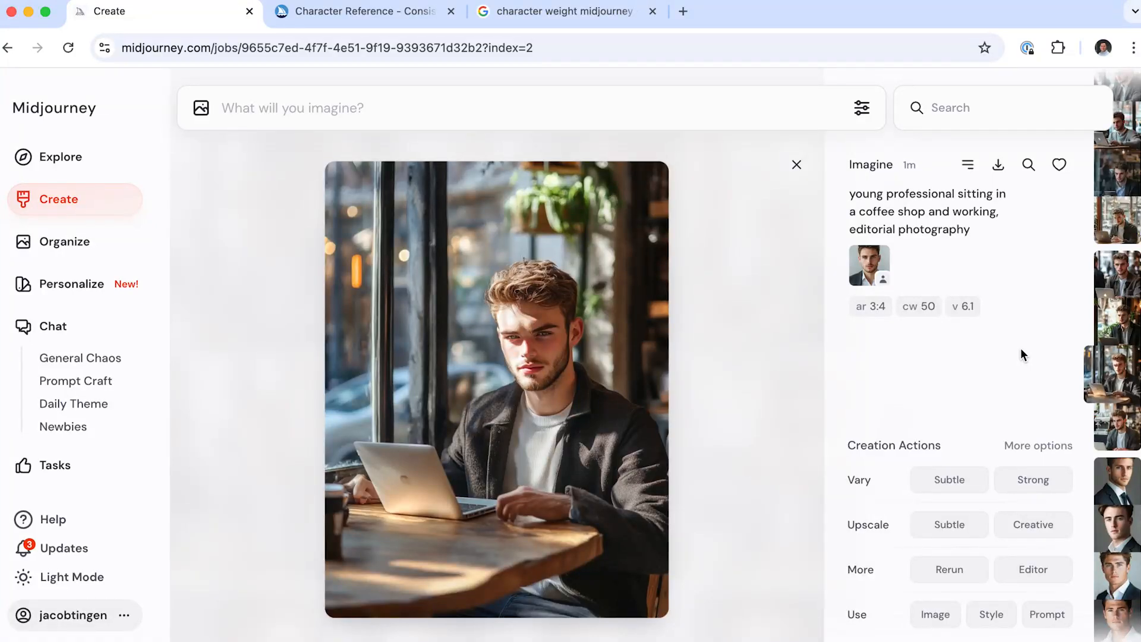
In Midjourney on the web, compare the 3:4 coffee shop images of the young professional one by one
{"action": "key", "text": "Left"}
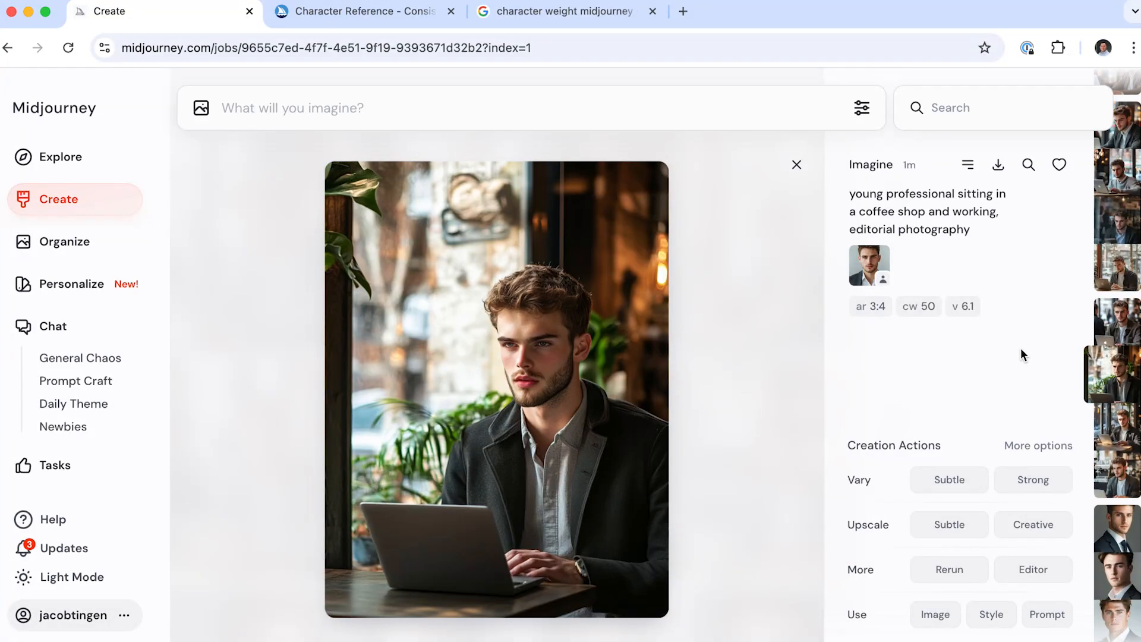
{"action": "key", "text": "Left"}
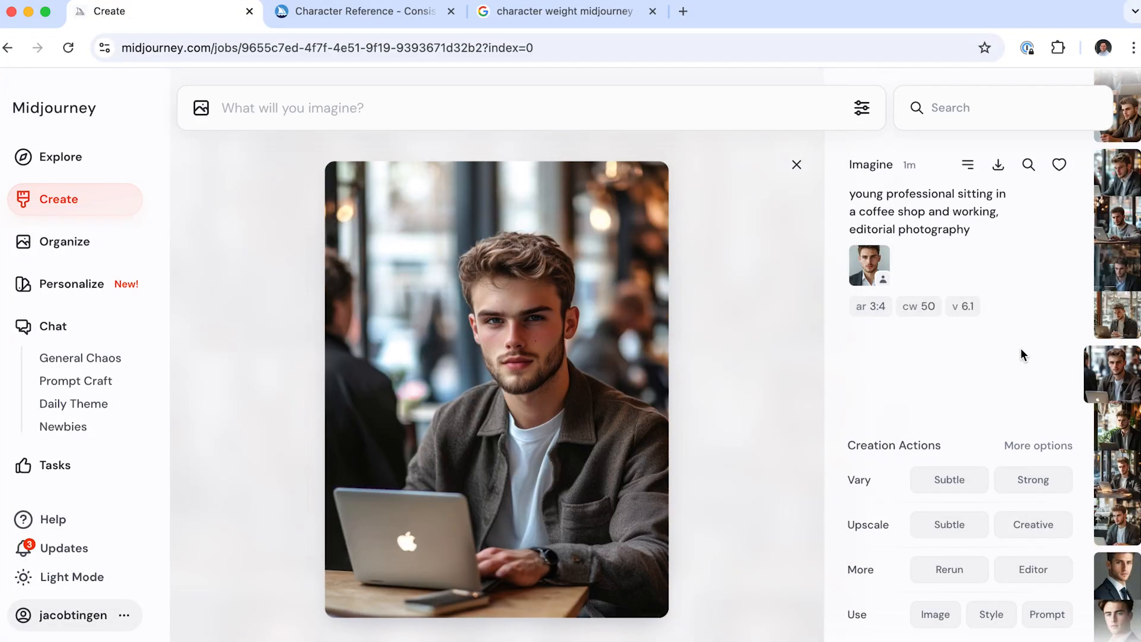
{"action": "key", "text": "Left"}
{"action": "key", "text": "Left"}
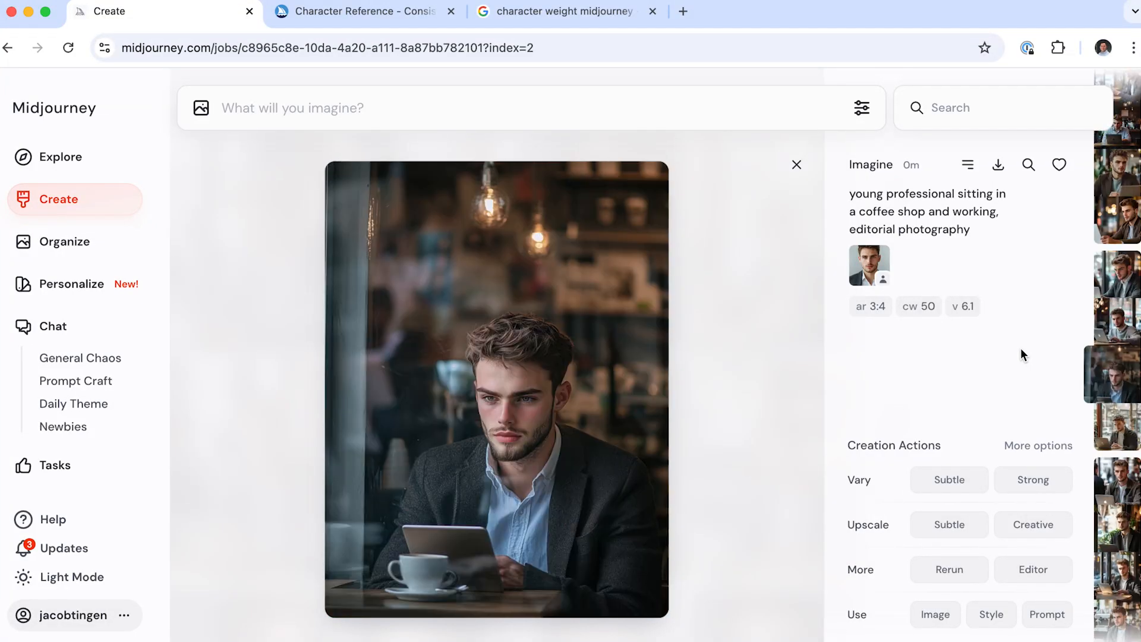
{"action": "key", "text": "Left"}
{"action": "key", "text": "Left"}
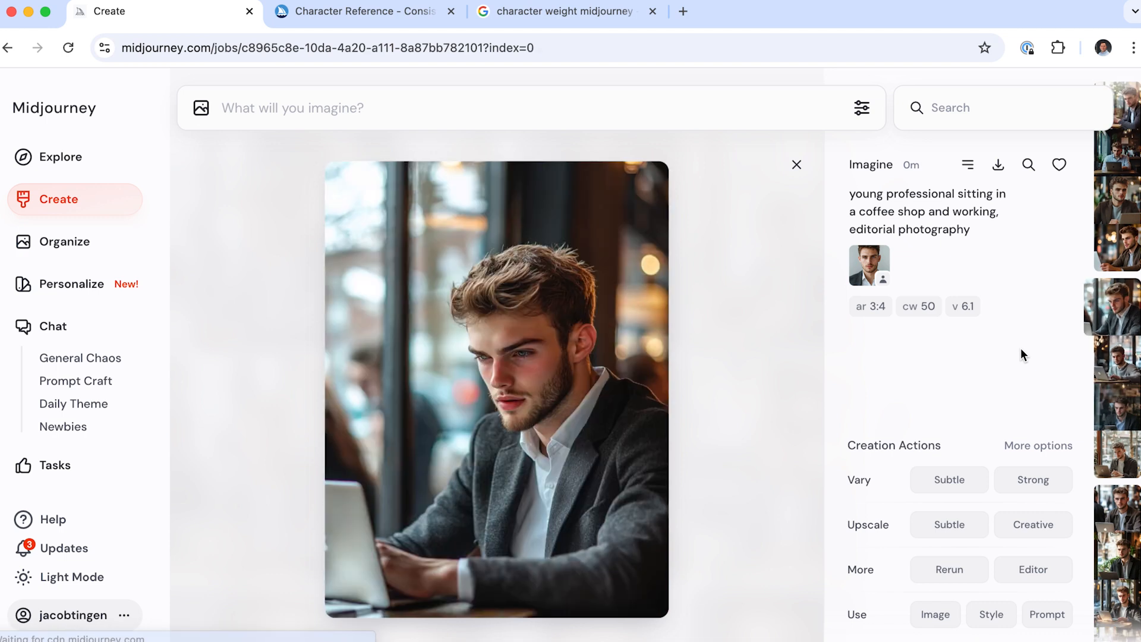
Compare the 16:9 coffee shop images generated with character weight 50, and return to the image overview
{"action": "key", "text": "Left"}
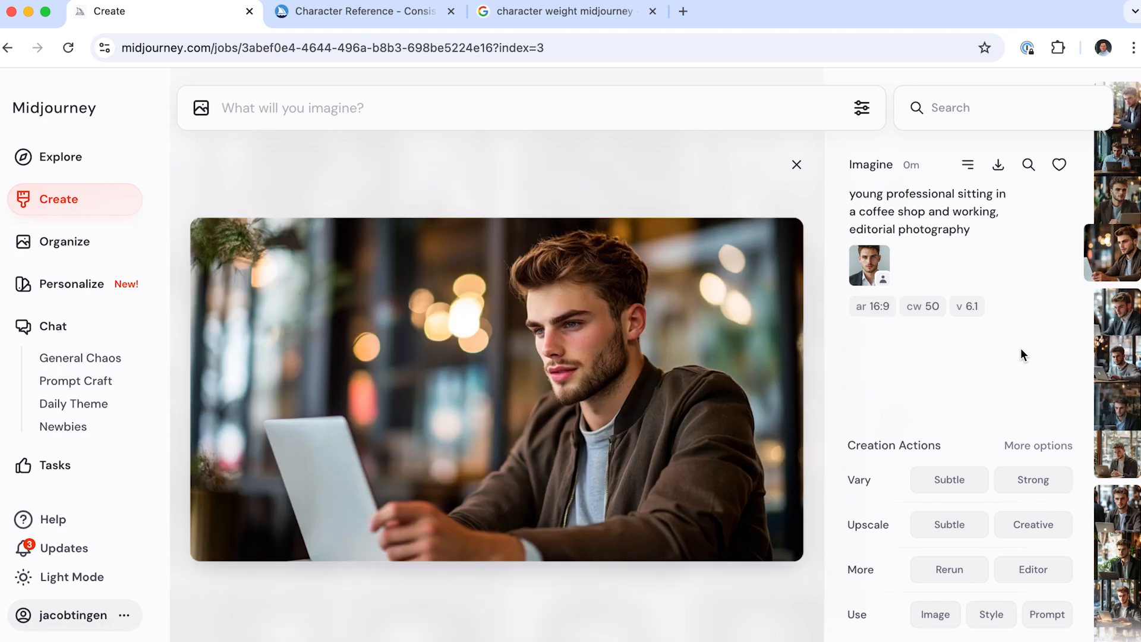
{"action": "key", "text": "Left"}
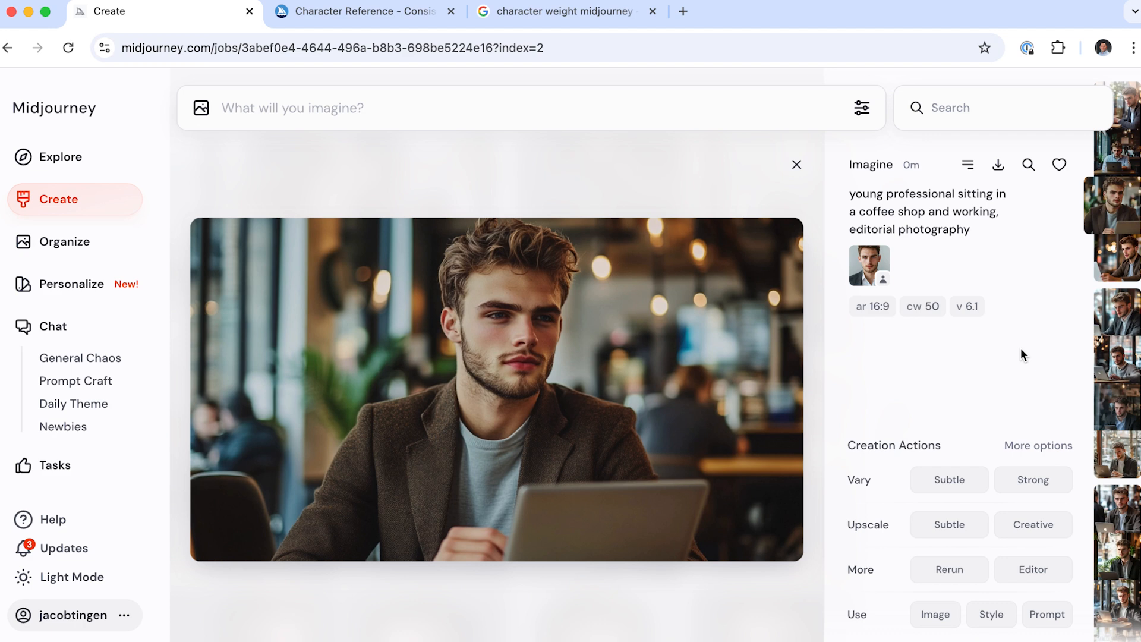
{"action": "key", "text": "Right"}
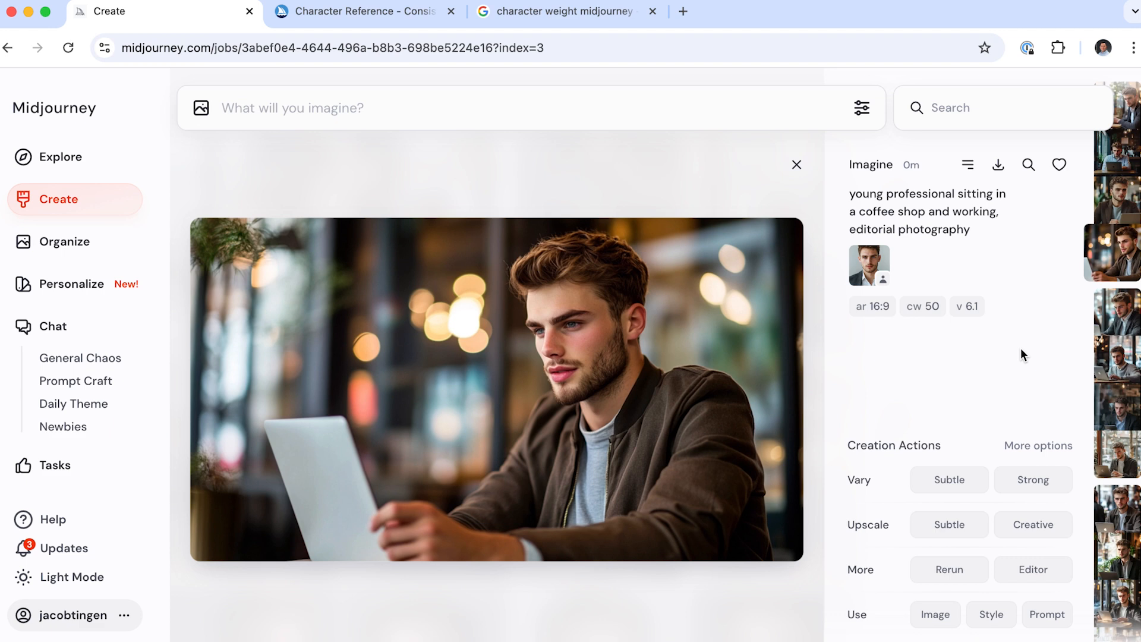
{"action": "key", "text": "Left"}
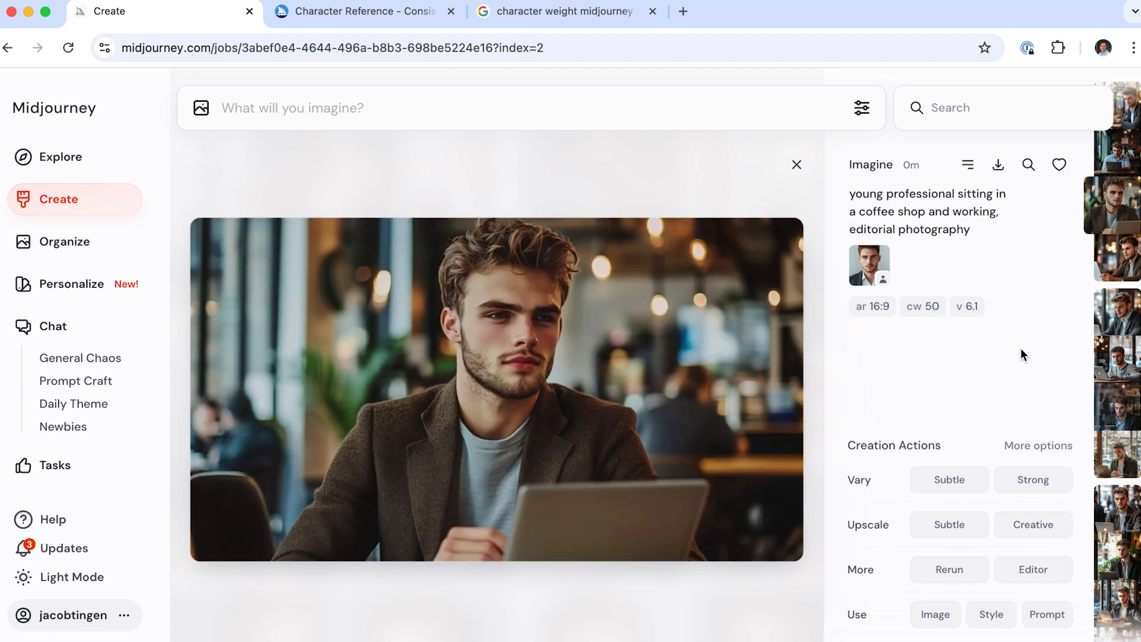
{"action": "key", "text": "Left"}
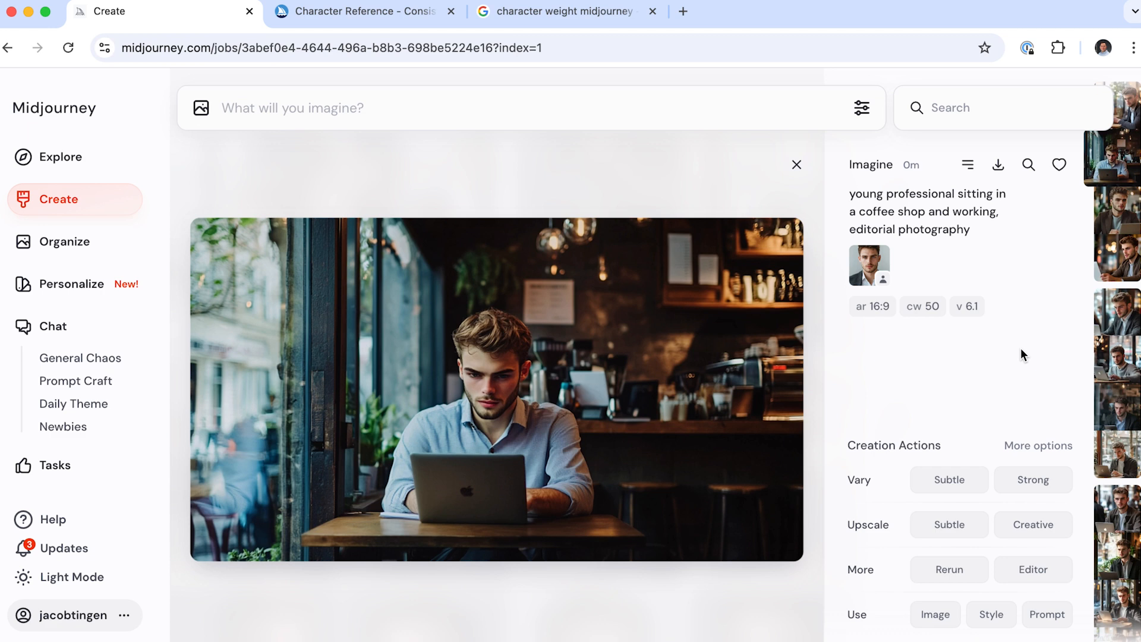
{"action": "key", "text": "Left"}
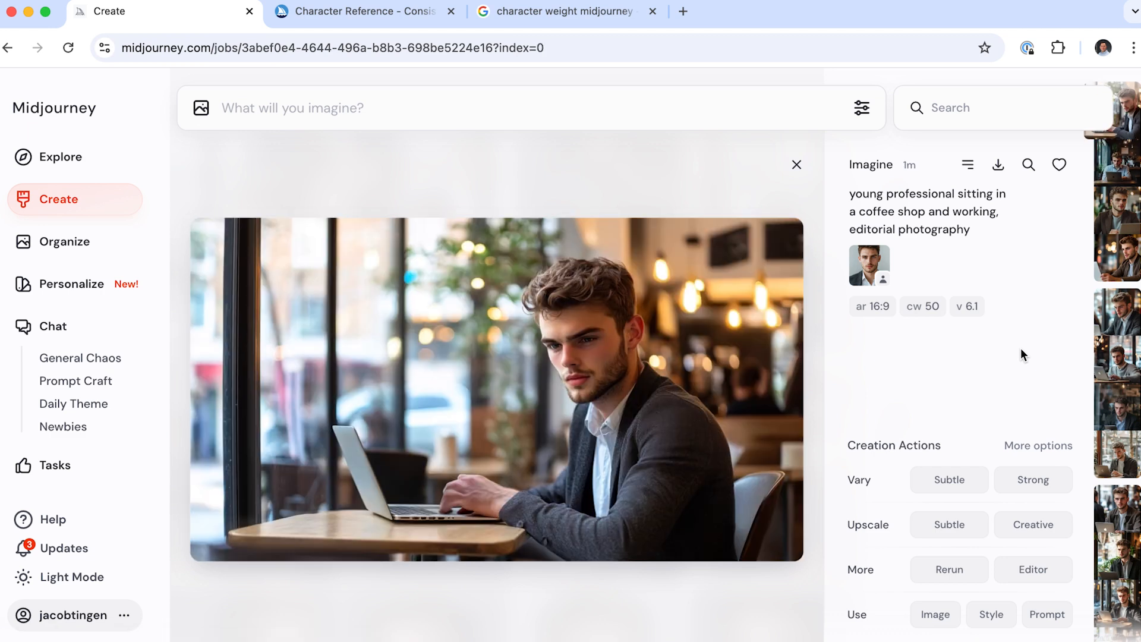
{"action": "left_click", "coordinate": [797, 165]}
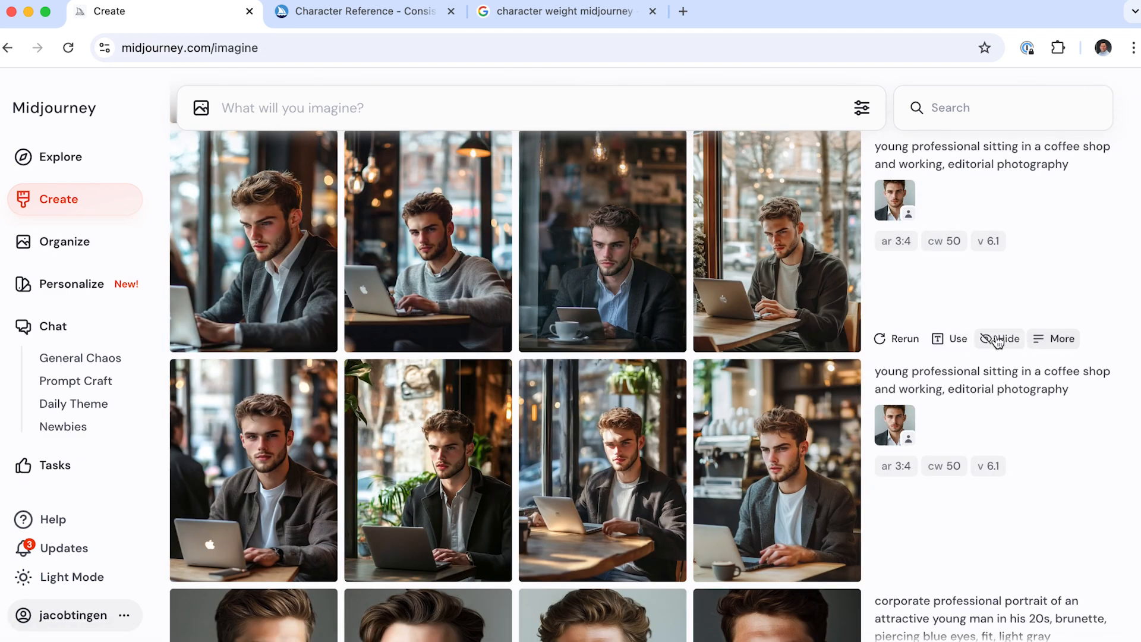
Reuse the 3:4 coffee shop prompt with its character reference and set its character weight to --cw 100
{"action": "left_click", "coordinate": [954, 342]}
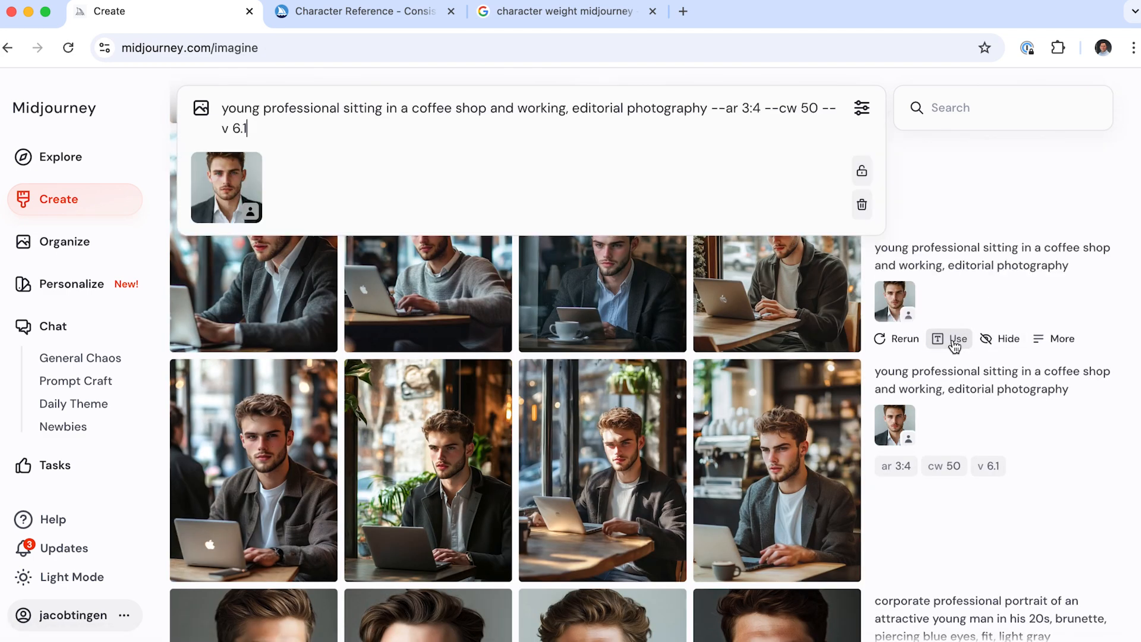
{"action": "left_click", "coordinate": [814, 108]}
{"action": "key", "text": "BackSpace"}
{"action": "key", "text": "BackSpace"}
{"action": "type", "text": "100"}
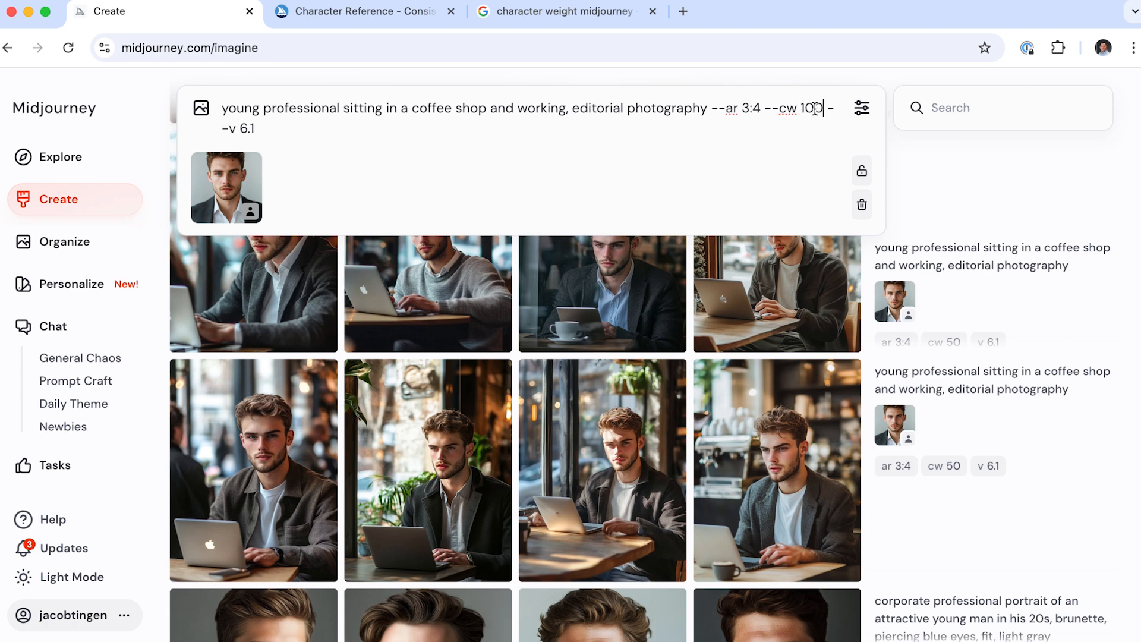
Remove the --ar 3:4 parameter from the prompt and generate the images
{"action": "left_click", "coordinate": [758, 108]}
{"action": "key", "text": "BackSpace"}
{"action": "key", "text": "BackSpace"}
{"action": "key", "text": "BackSpace"}
{"action": "key", "text": "BackSpace"}
{"action": "key", "text": "BackSpace"}
{"action": "key", "text": "BackSpace"}
{"action": "key", "text": "BackSpace"}
{"action": "key", "text": "BackSpace"}
{"action": "key", "text": "BackSpace"}
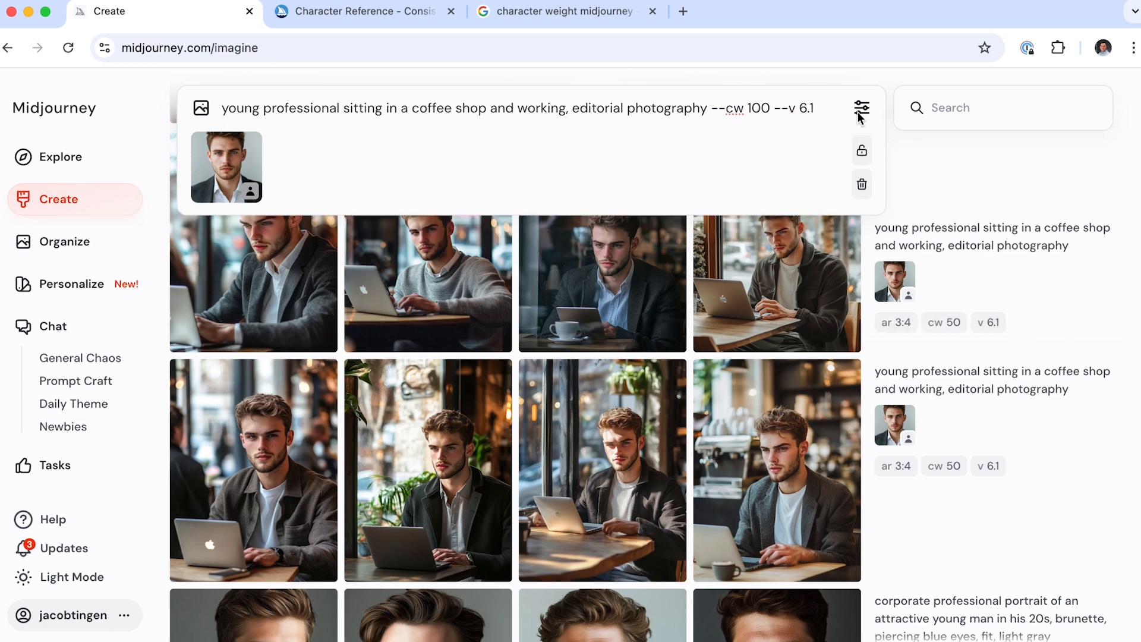
{"action": "left_click", "coordinate": [860, 116]}
{"action": "left_click", "coordinate": [860, 116]}
{"action": "key", "text": "Return"}
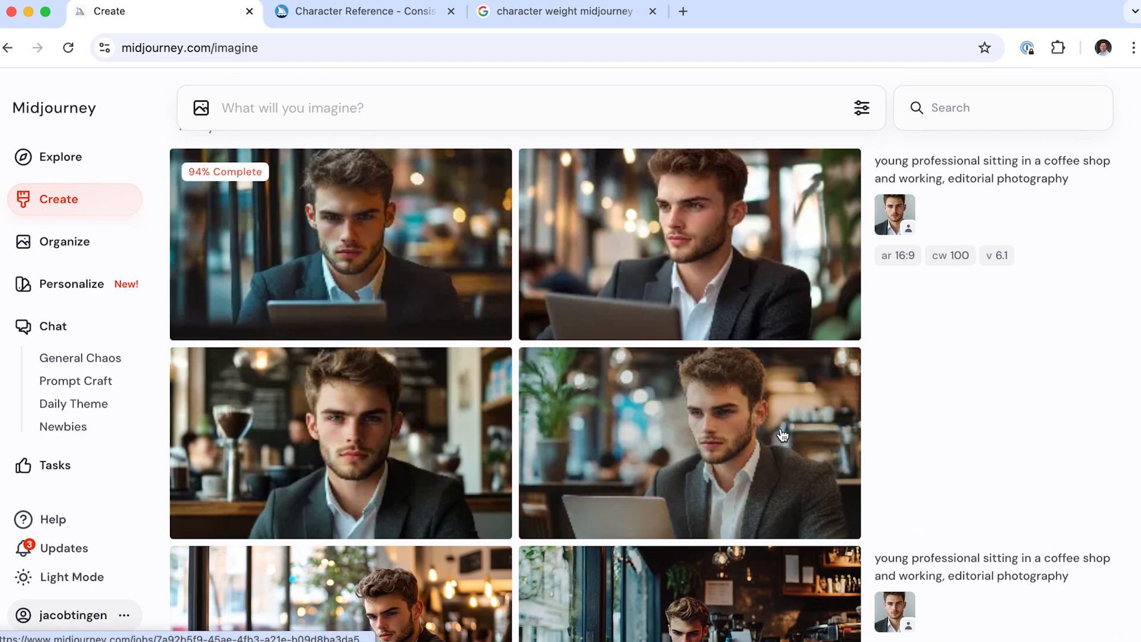
Examine the coffee shop images generated with character weight 100 for resemblance to the reference, and close the enlarged view
{"action": "left_click", "coordinate": [781, 429]}
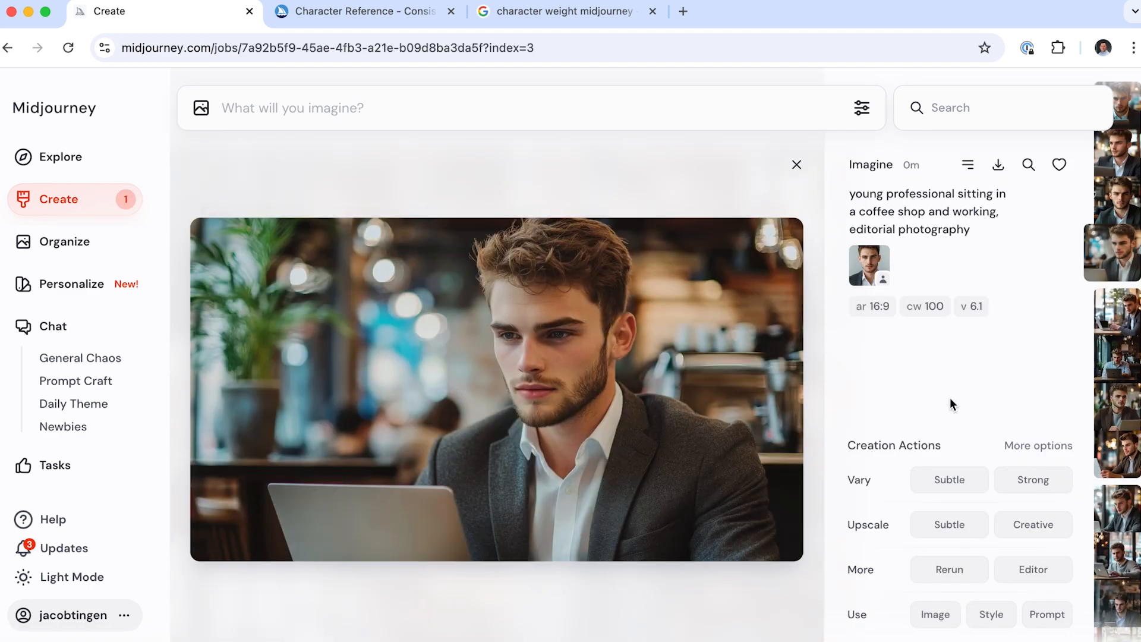
{"action": "key", "text": "Left"}
{"action": "key", "text": "Left"}
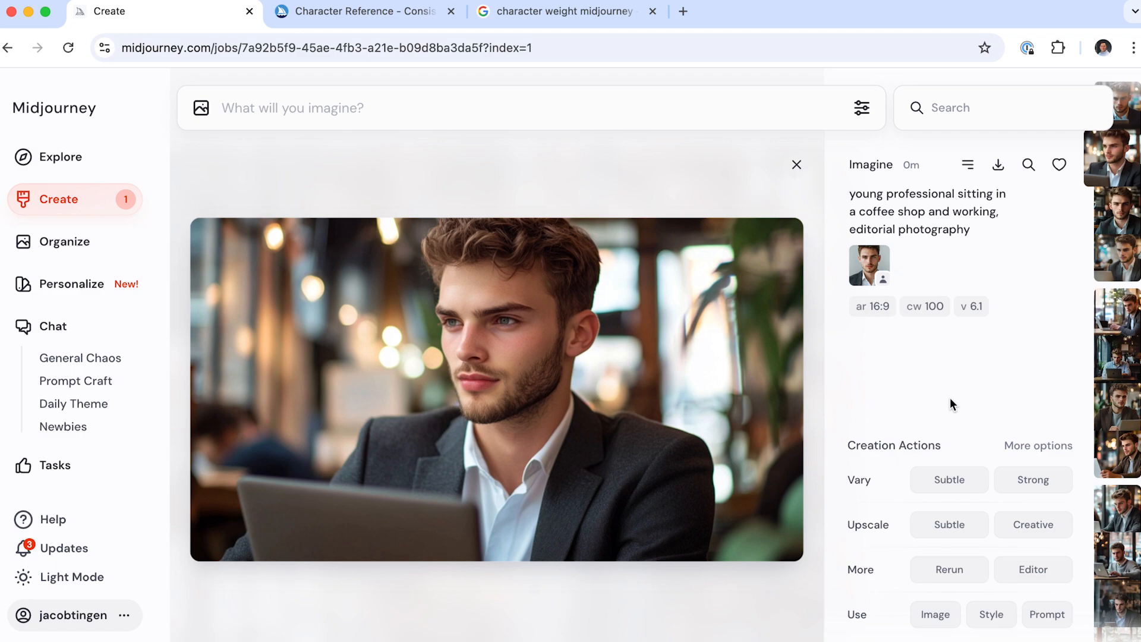
{"action": "key", "text": "Left"}
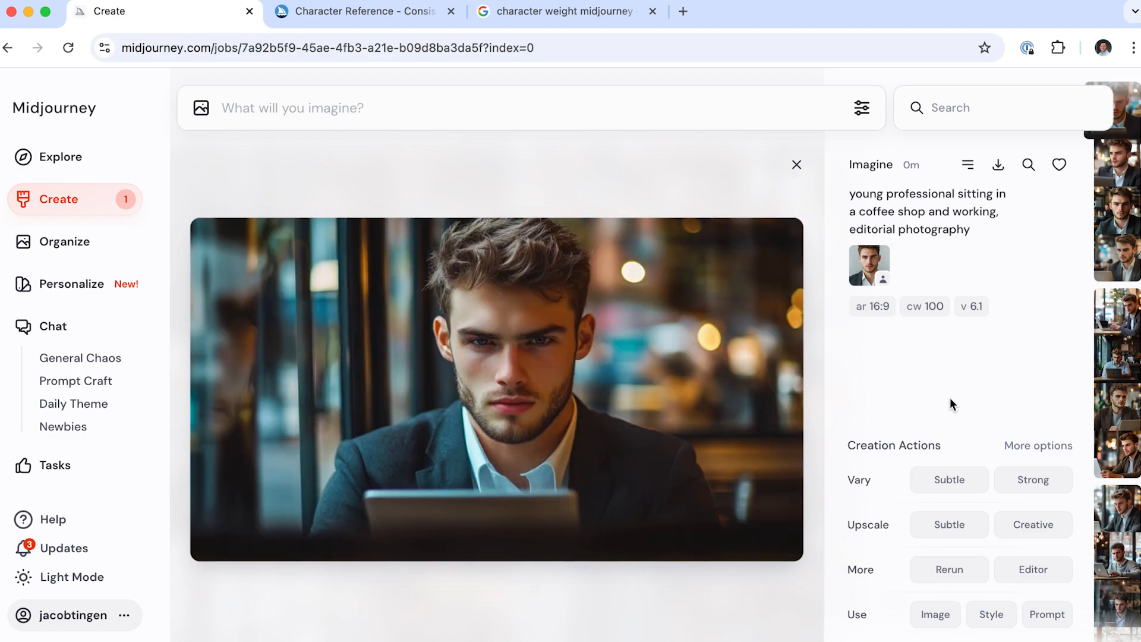
{"action": "left_click", "coordinate": [797, 164]}
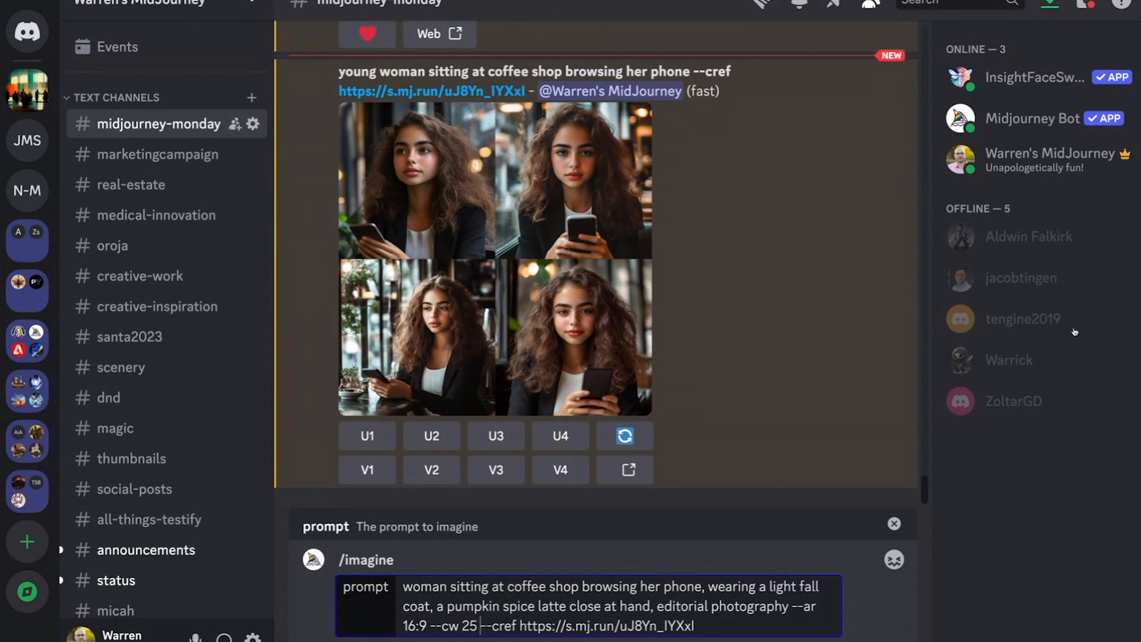
In Discord, submit the light fall coat and pumpkin spice latte prompt with --ar 16:9 --cw 25, and enlarge the resulting image grid
{"action": "key", "text": "Return"}
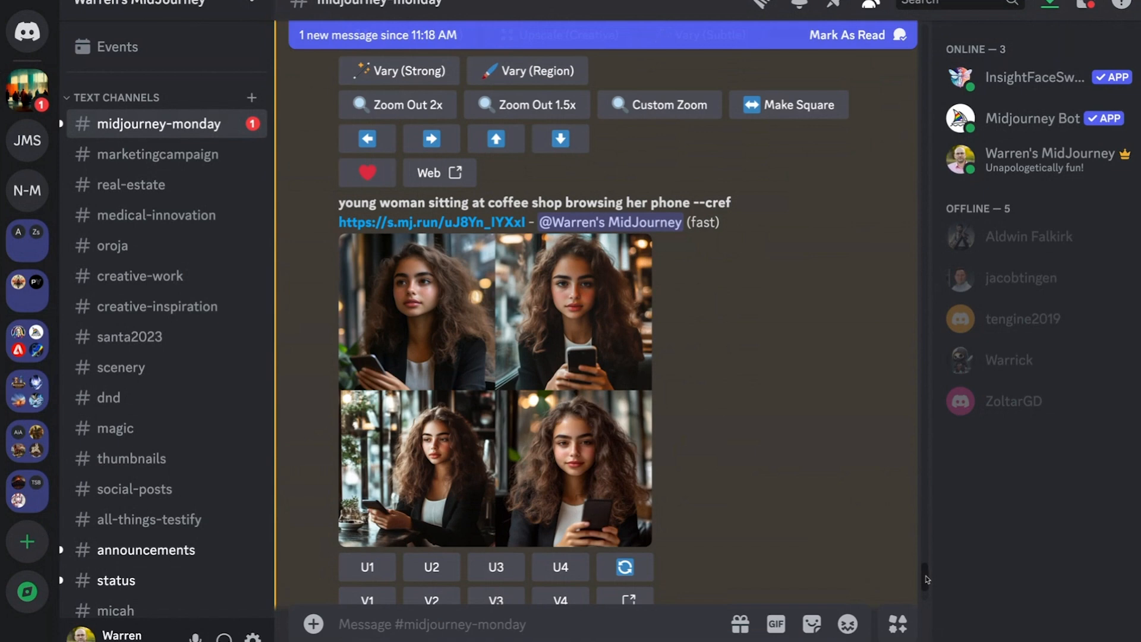
{"action": "scroll", "coordinate": [926, 580], "scroll_direction": "down", "scroll_amount": 8}
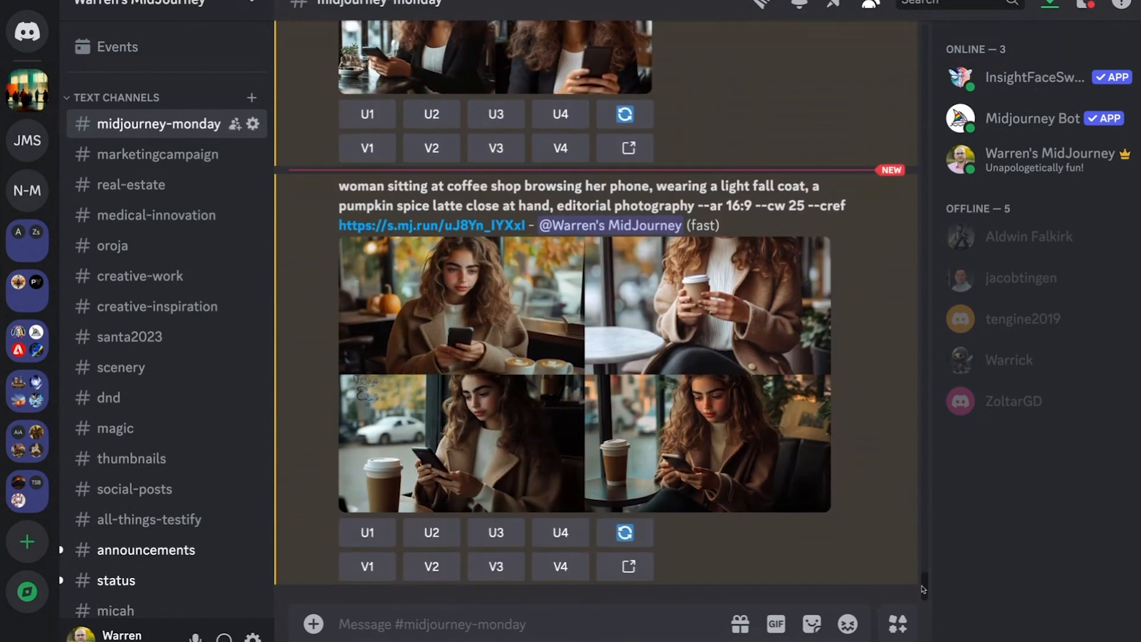
{"action": "left_click_drag", "start_coordinate": [924, 590], "coordinate": [925, 586]}
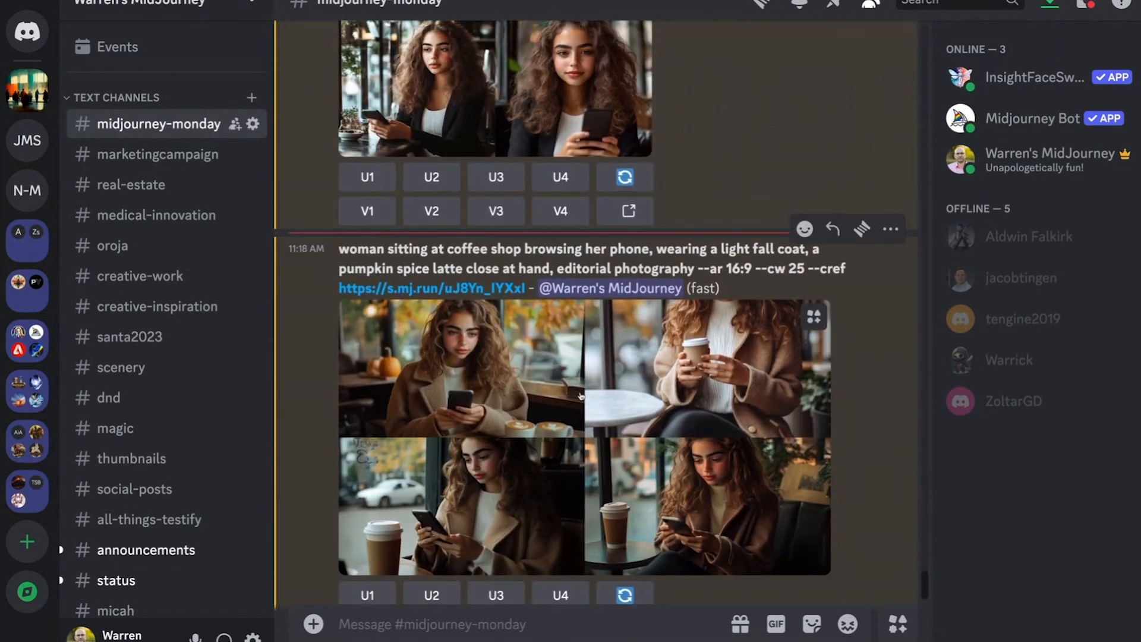
{"action": "left_click", "coordinate": [729, 384]}
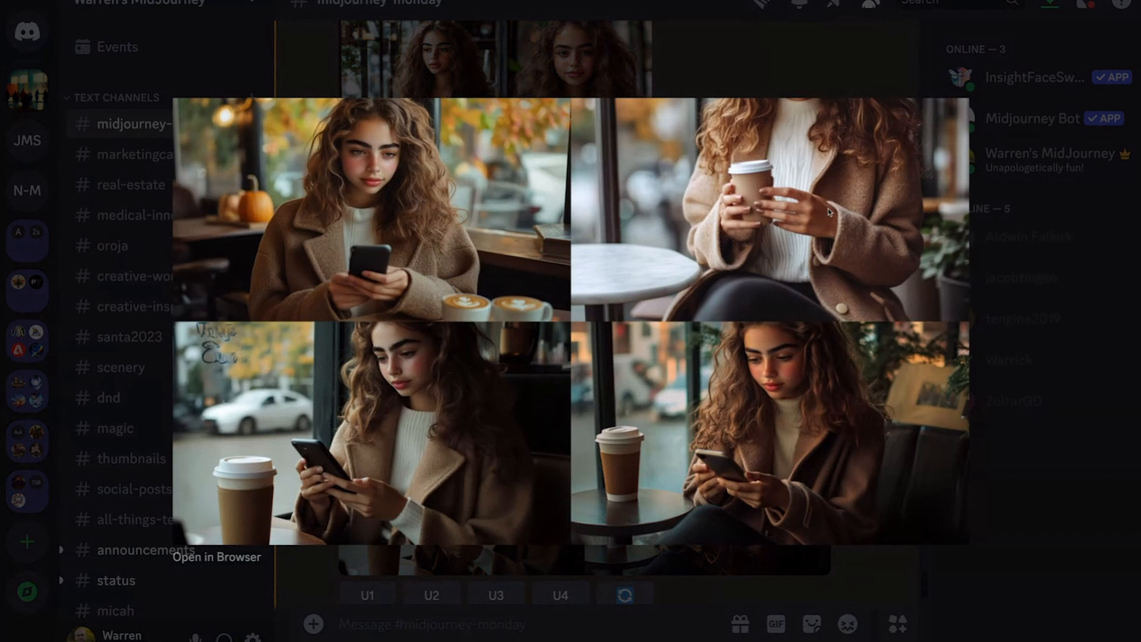
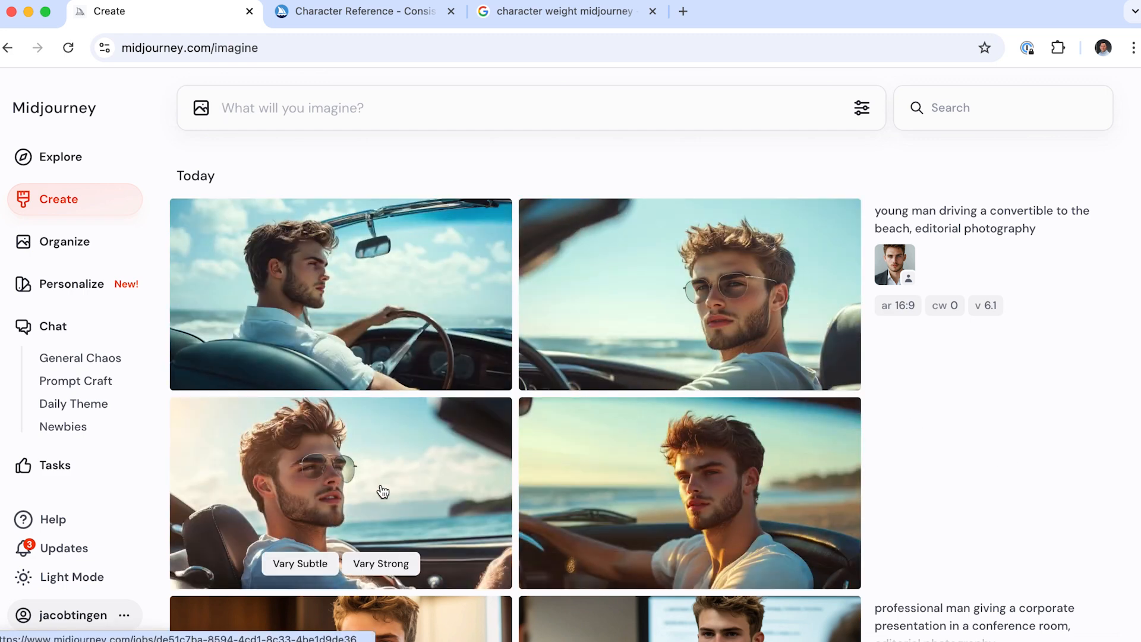
In Midjourney on the web, examine the enlarged images of the young man driving a convertible, generated with character weight 0
{"action": "left_click", "coordinate": [825, 516]}
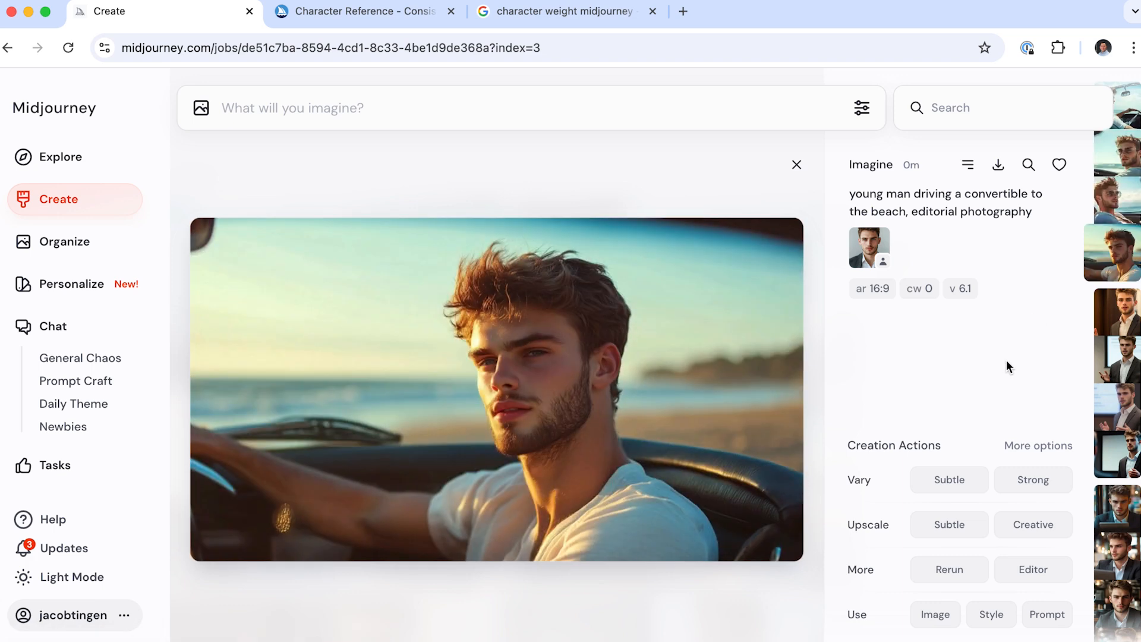
{"action": "key", "text": "Left"}
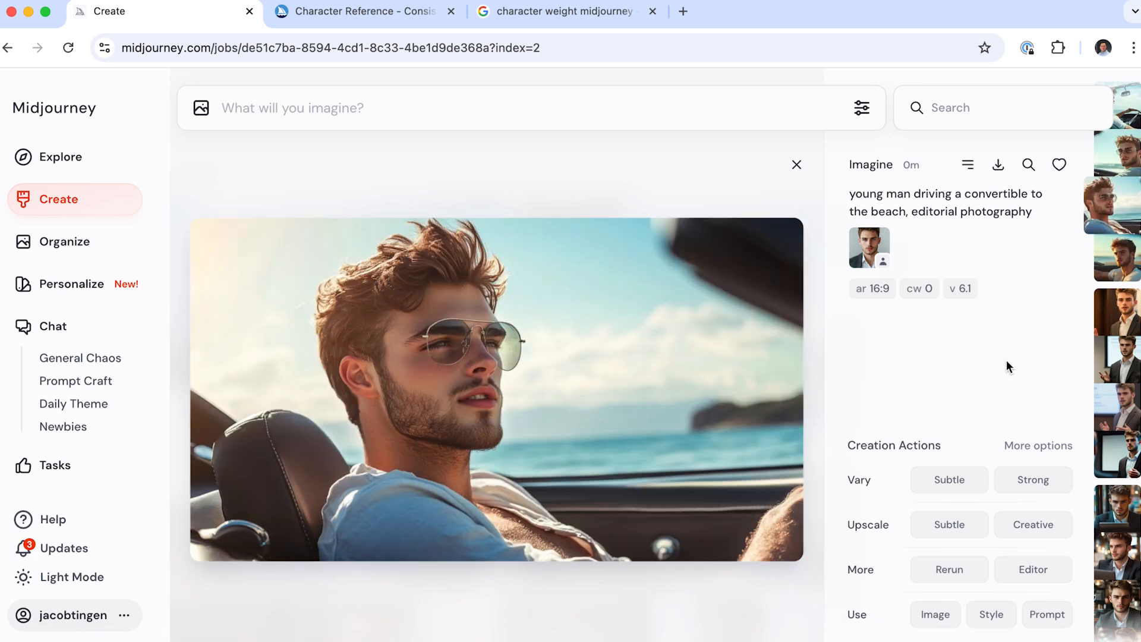
{"action": "key", "text": "Left"}
{"action": "key", "text": "Right"}
{"action": "key", "text": "Left"}
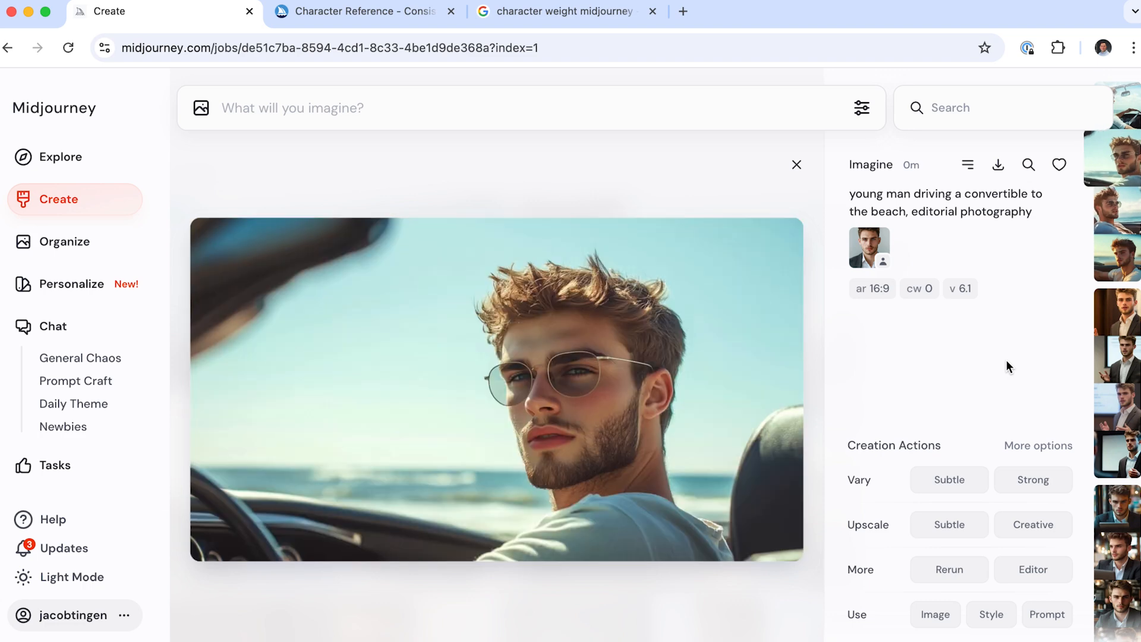
In Discord, add "editorial photography" before the parameters in the prompt for the woman driving a convertible to the beach
{"action": "key", "text": "Left"}
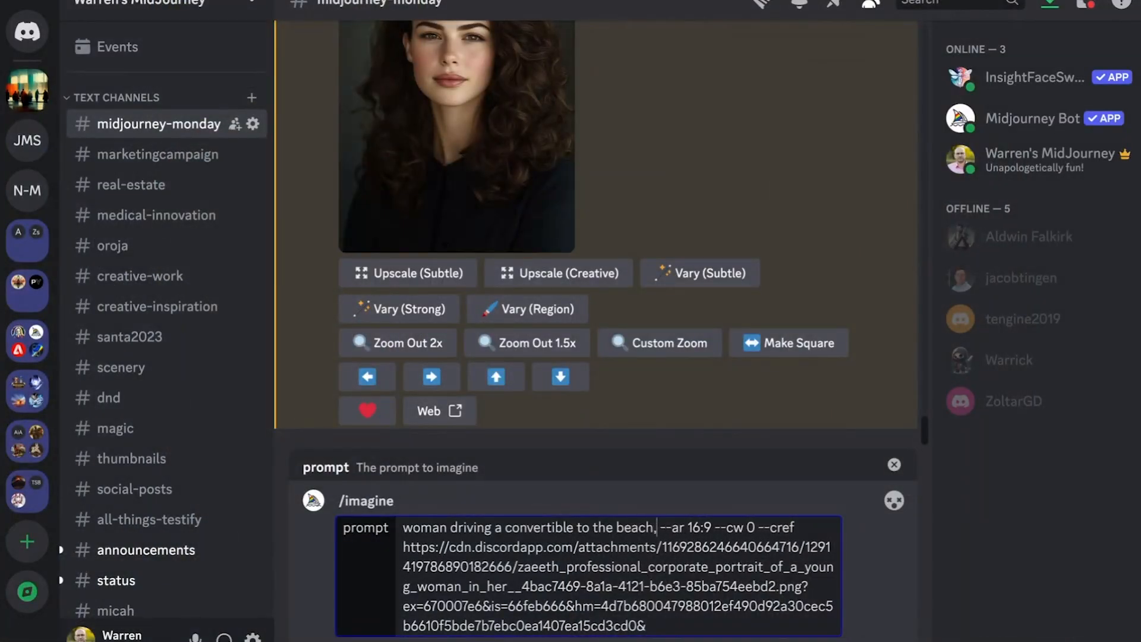
{"action": "type", "text": "ri "}
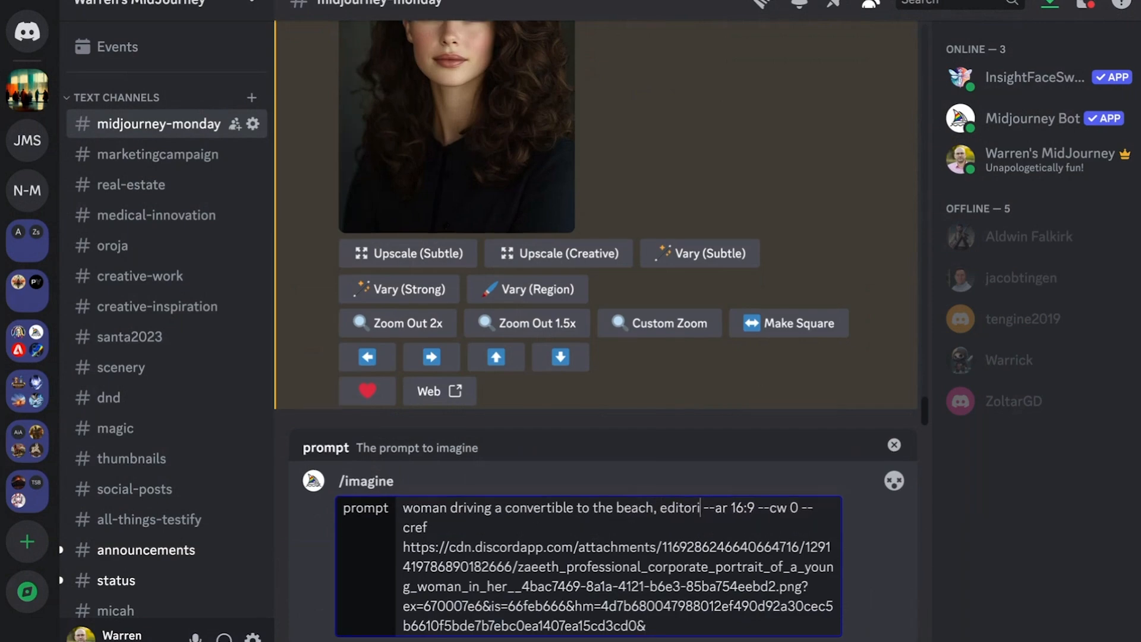
{"action": "type", "text": "al photo"}
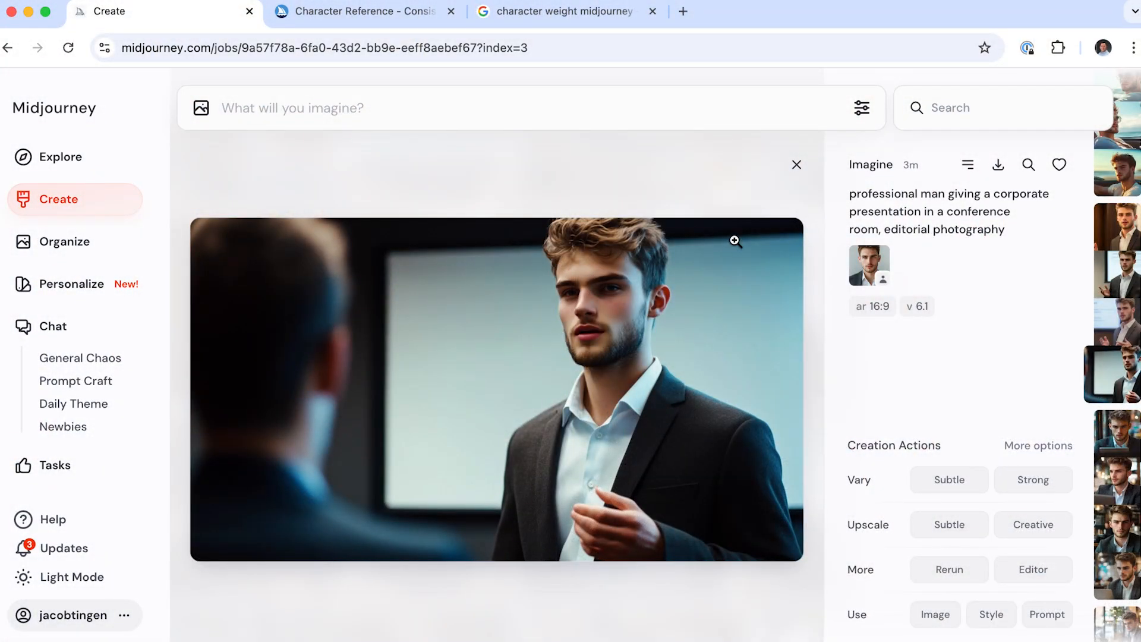
In Midjourney on the web, compare the coffee shop and convertible image sets across their different character weight values
{"action": "left_click", "coordinate": [796, 167]}
{"action": "scroll", "coordinate": [616, 435], "scroll_direction": "down", "scroll_amount": 8}
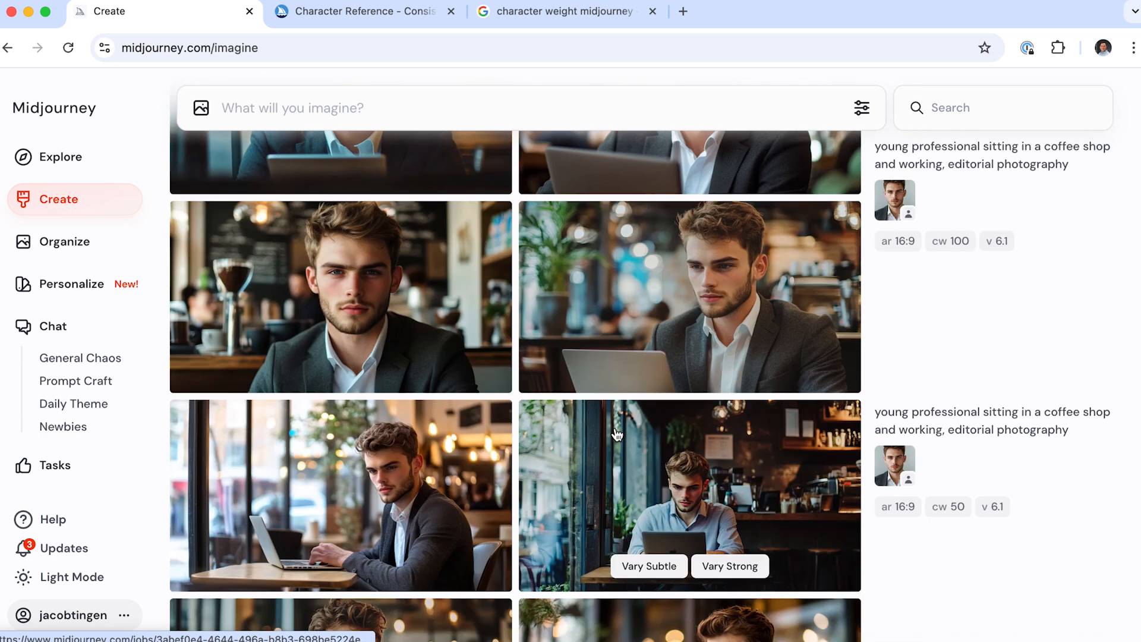
{"action": "scroll", "coordinate": [616, 435], "scroll_direction": "down", "scroll_amount": 1}
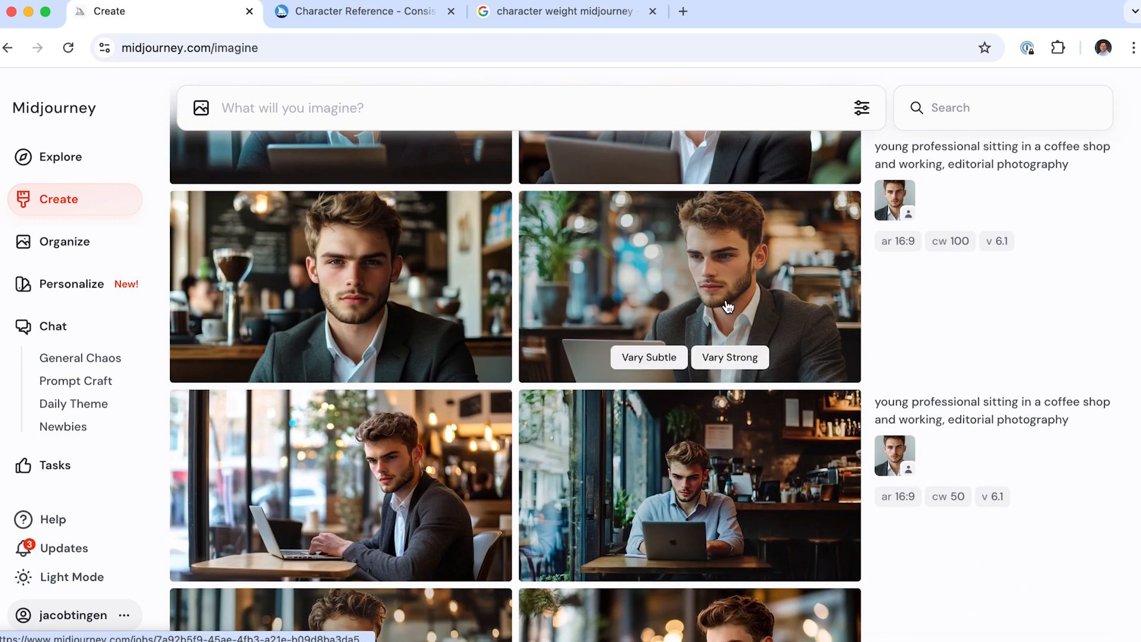
{"action": "scroll", "coordinate": [931, 321], "scroll_direction": "up", "scroll_amount": 6}
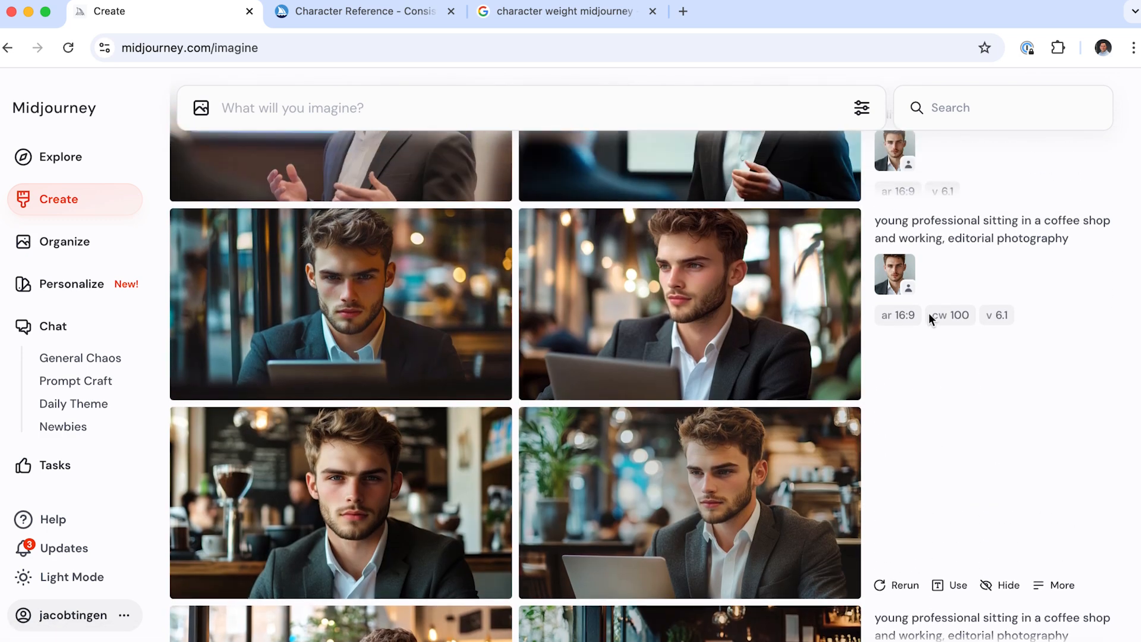
{"action": "scroll", "coordinate": [930, 314], "scroll_direction": "up", "scroll_amount": 7}
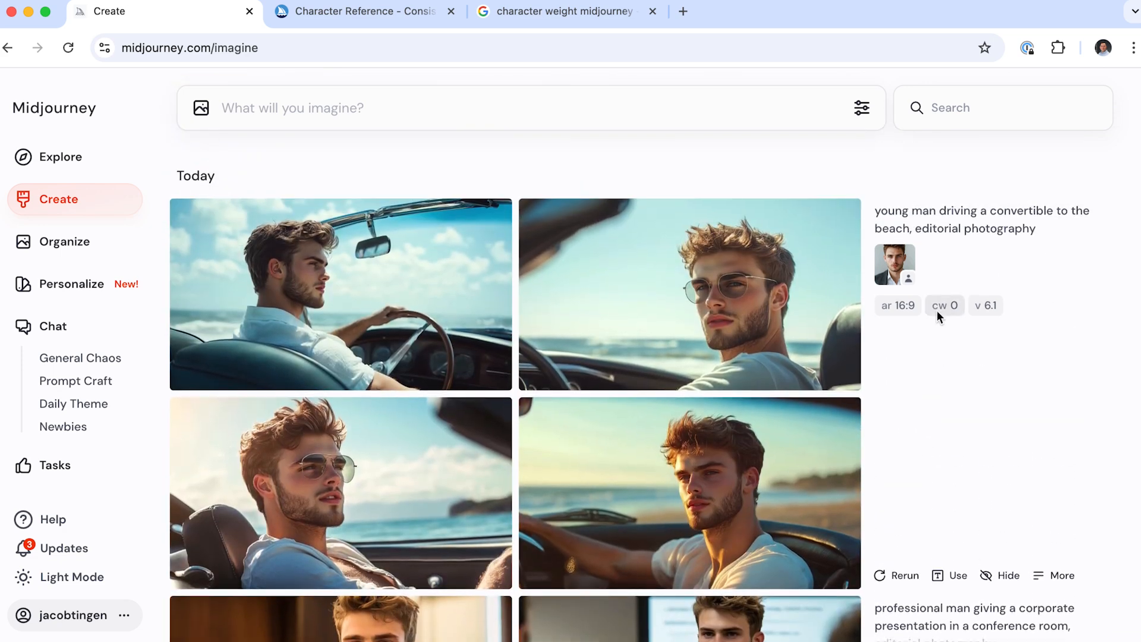
{"action": "left_click_drag", "start_coordinate": [938, 315], "coordinate": [739, 162]}
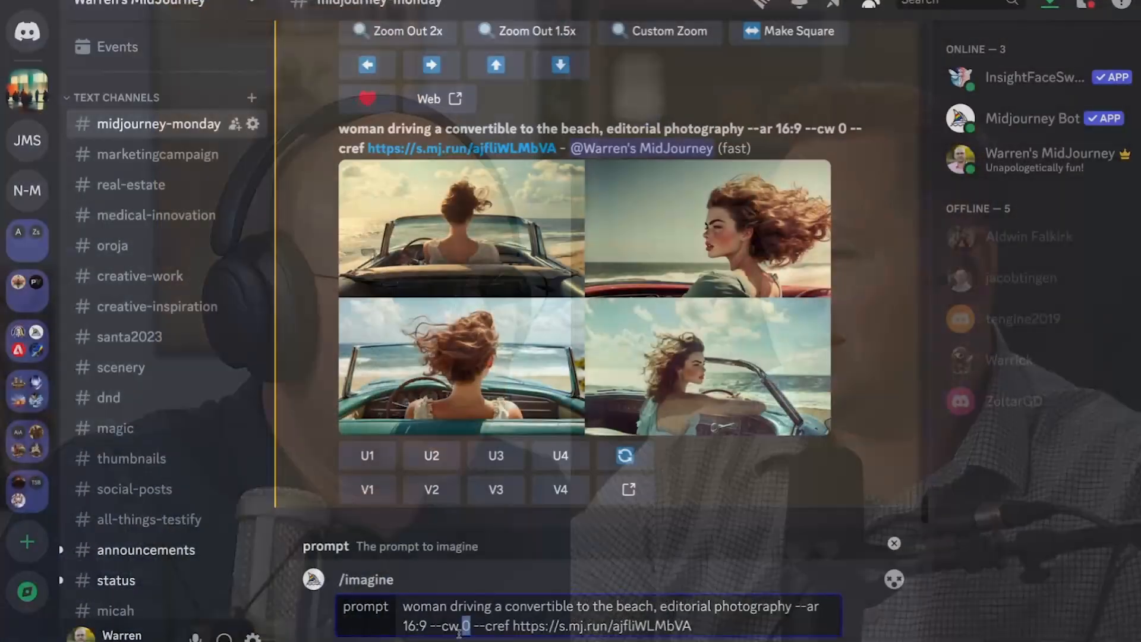
In Discord, set the convertible prompt's character weight to --cw 50 and begin its description with "side profile photo of a"
{"action": "type", "text": "50"}
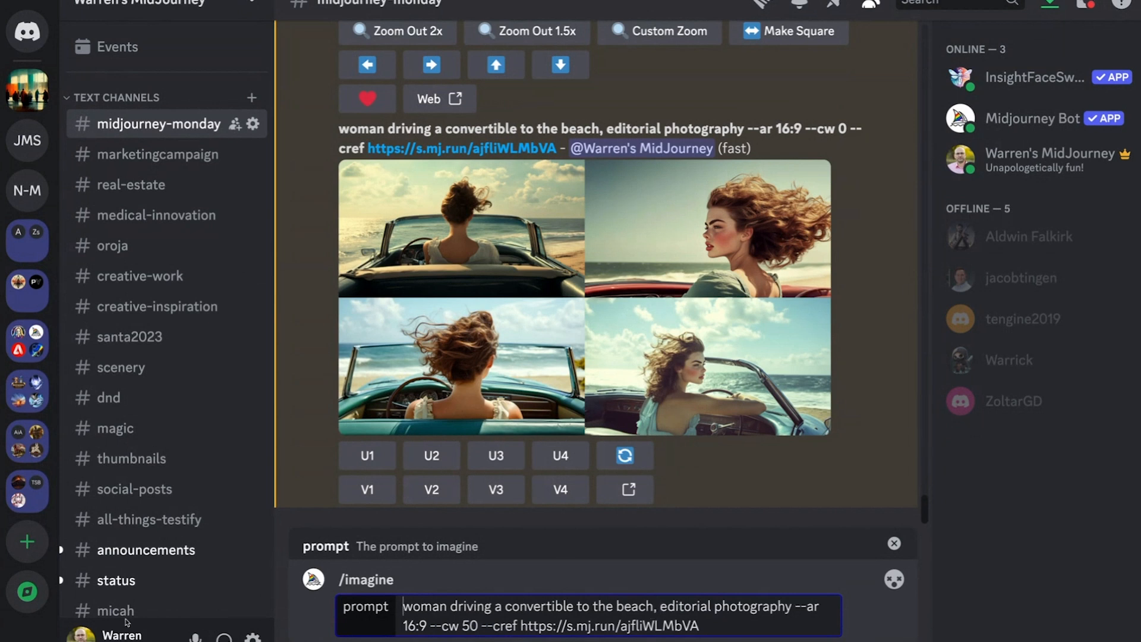
{"action": "key", "text": "ctrl+Home"}
{"action": "type", "text": "side profi"}
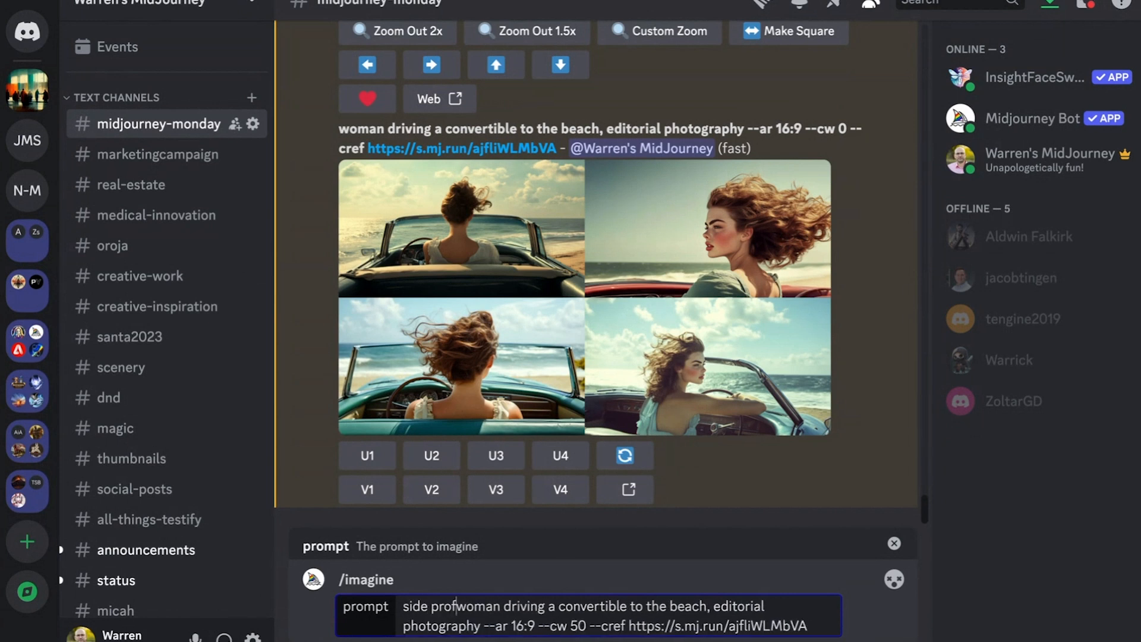
{"action": "type", "text": "le photo of a"}
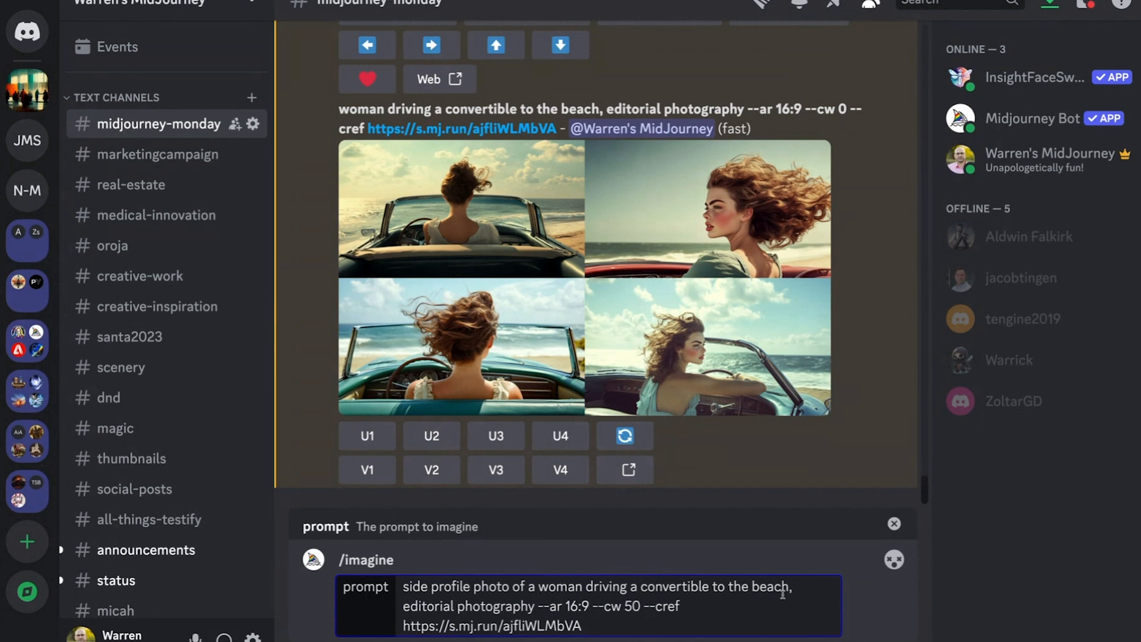
Remove "to the beach" from the convertible prompt and add "close-up" at its beginning
{"action": "left_click_drag", "start_coordinate": [788, 588], "coordinate": [709, 587]}
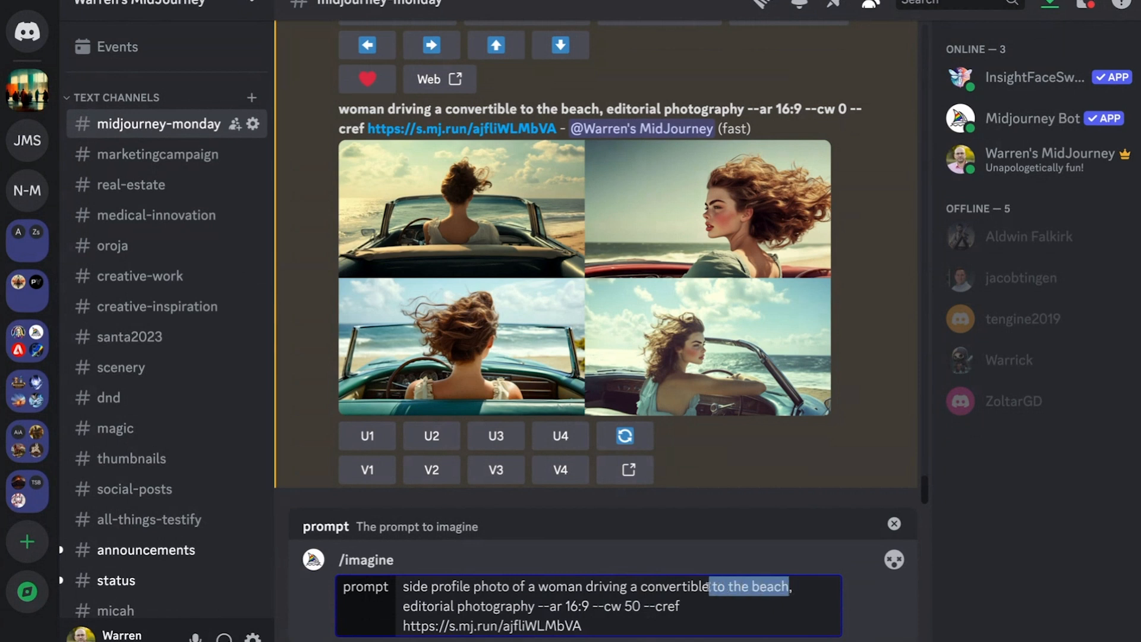
{"action": "key", "text": "BackSpace"}
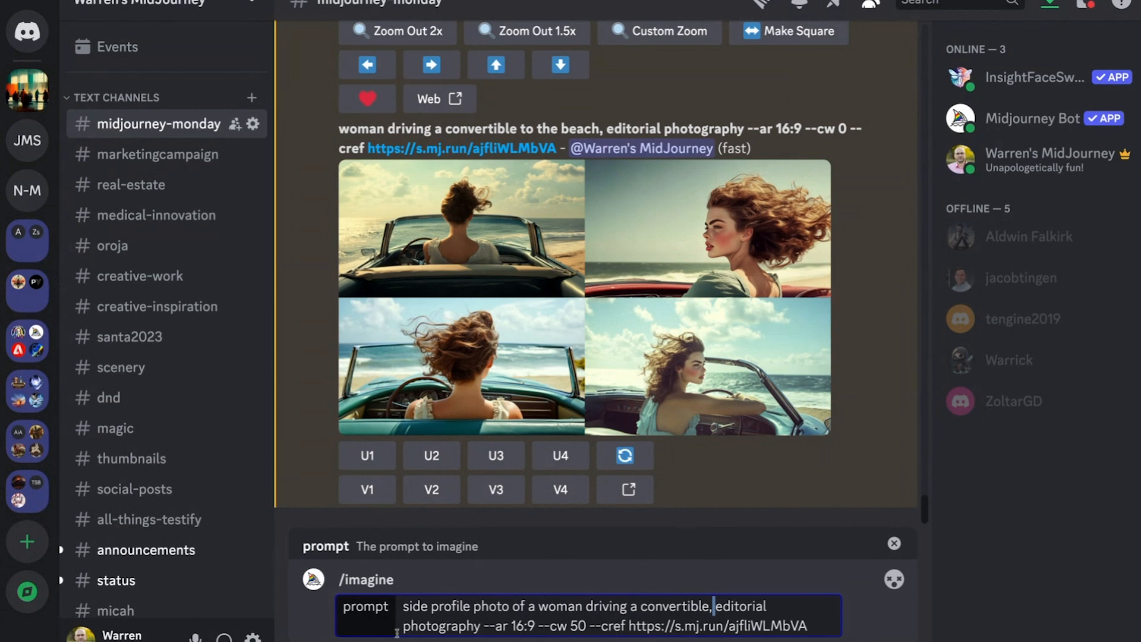
{"action": "type", "text": "close"}
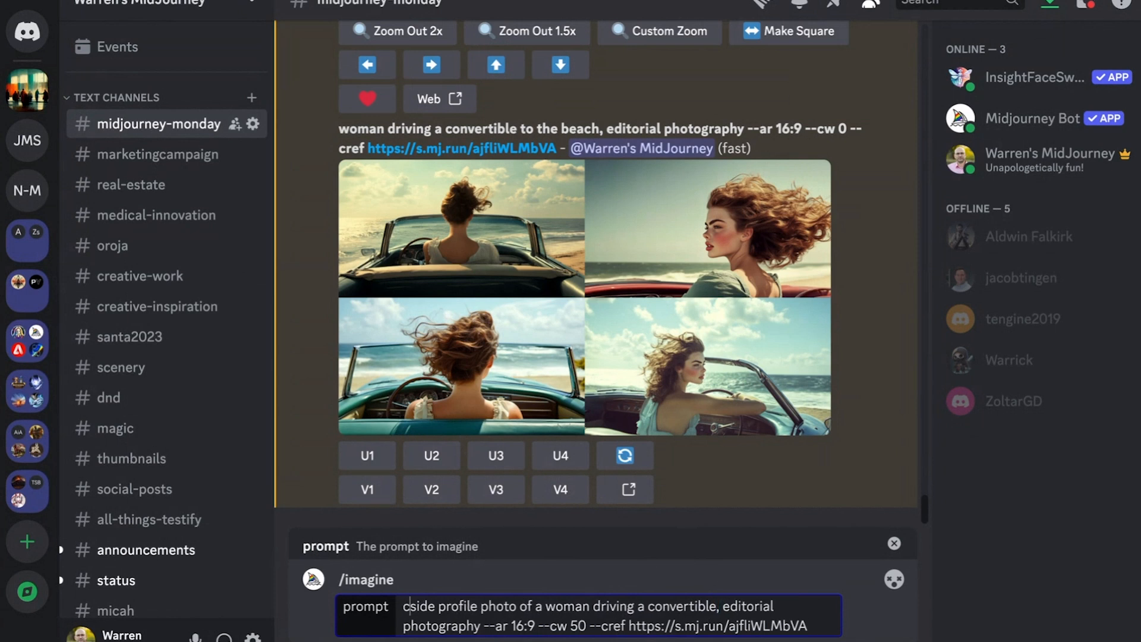
{"action": "type", "text": "-up"}
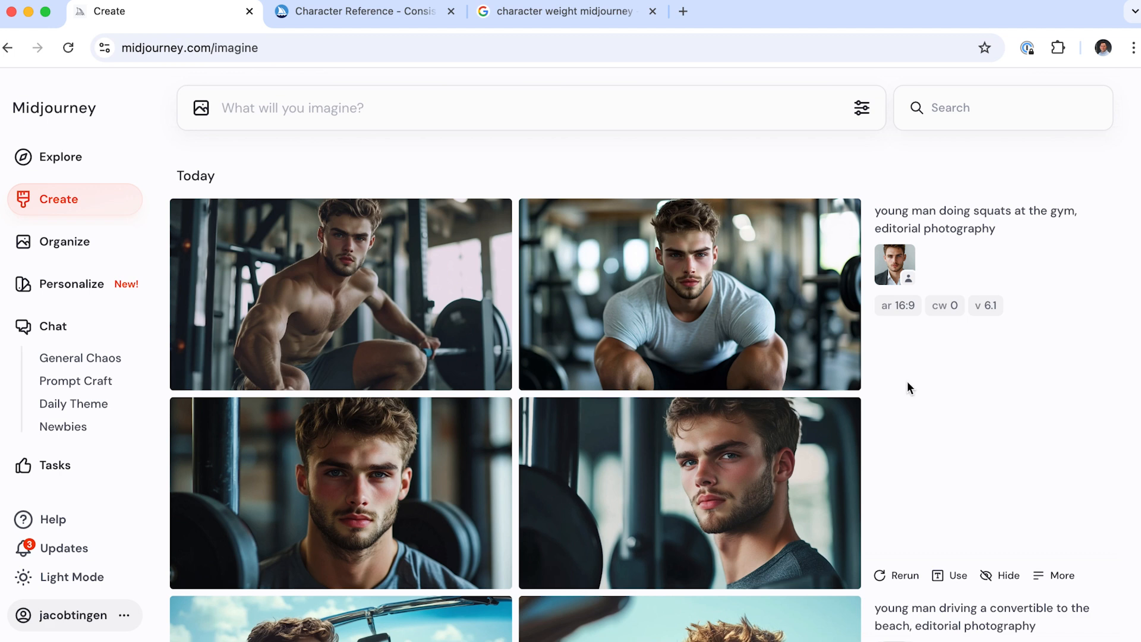
In Midjourney on the web, examine the enlarged images of the young man doing squats at the gym, and rerun that prompt
{"action": "left_click", "coordinate": [756, 290]}
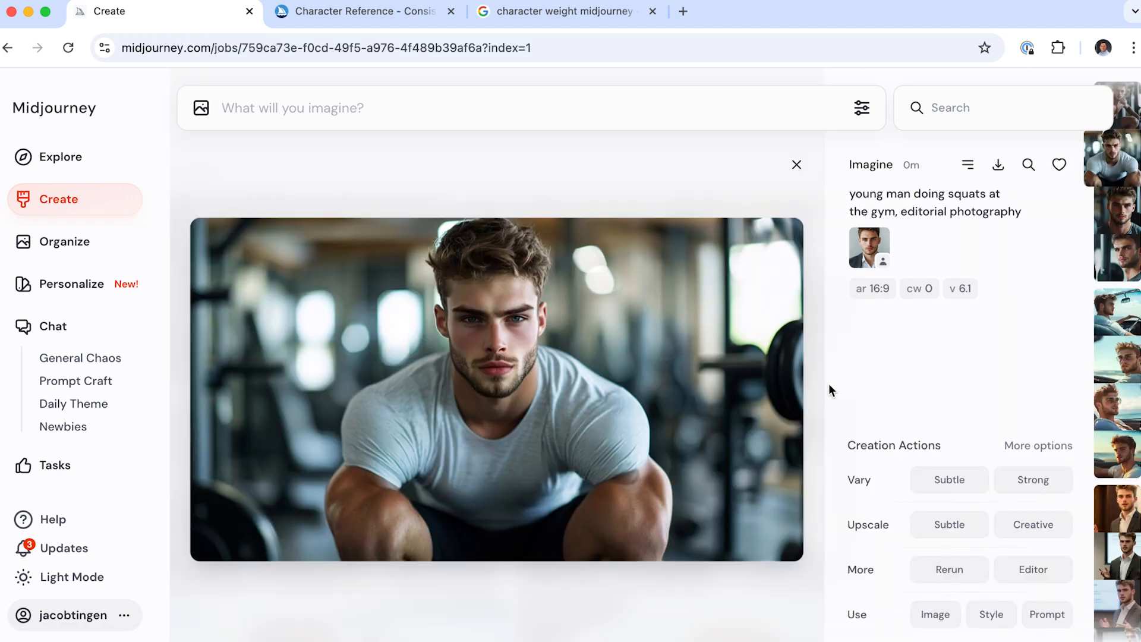
{"action": "left_click", "coordinate": [797, 165]}
{"action": "left_click", "coordinate": [424, 494]}
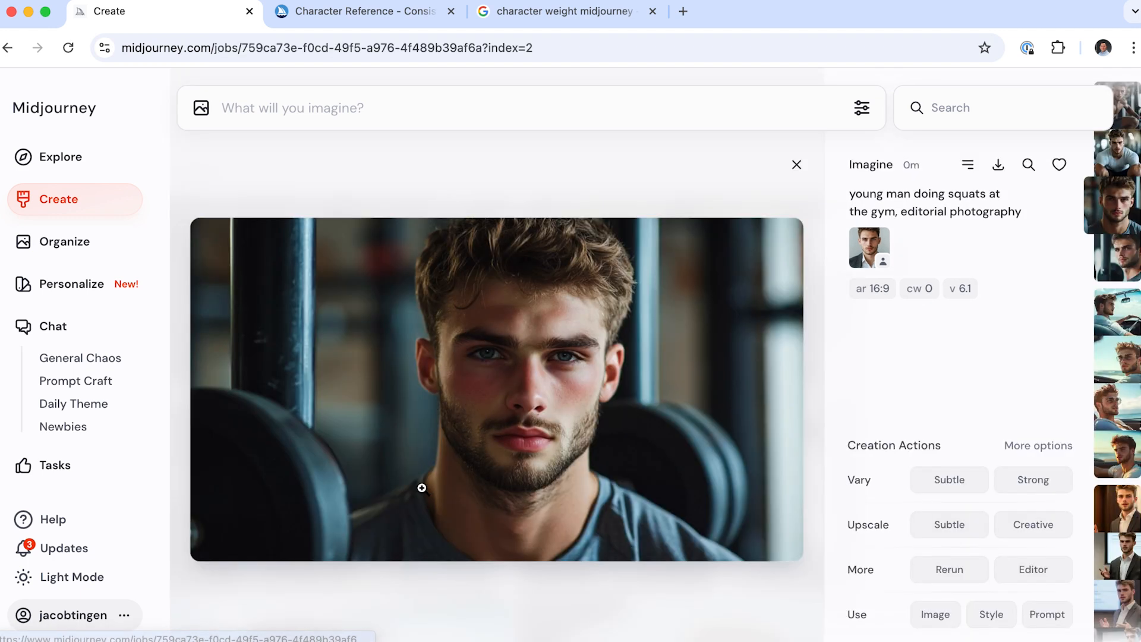
{"action": "key", "text": "Left"}
{"action": "key", "text": "Left"}
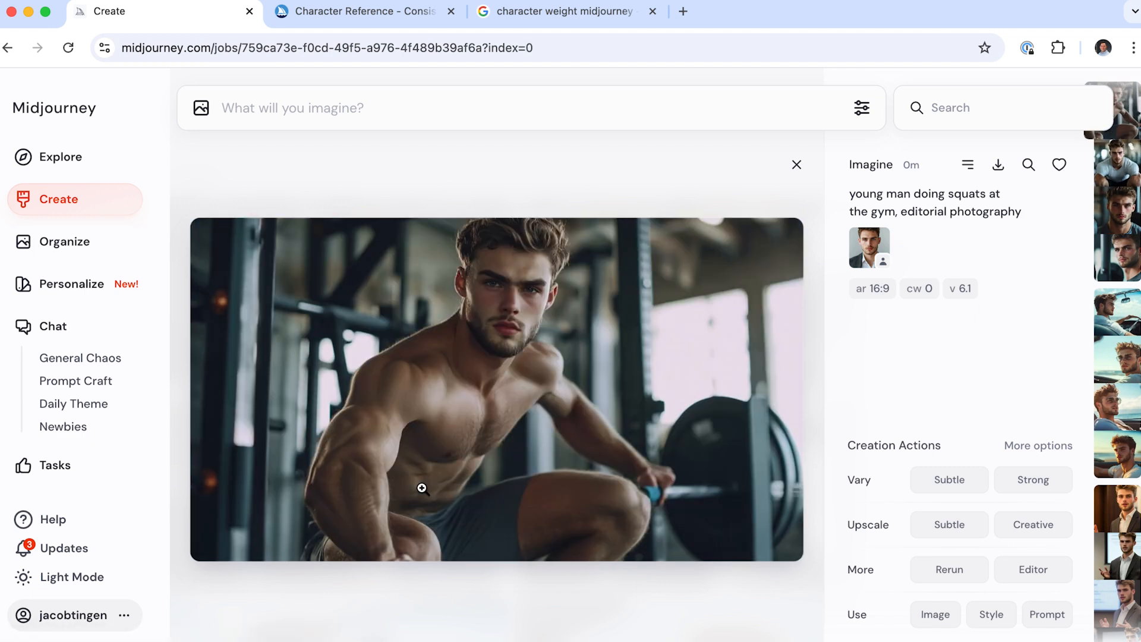
{"action": "left_click", "coordinate": [798, 167]}
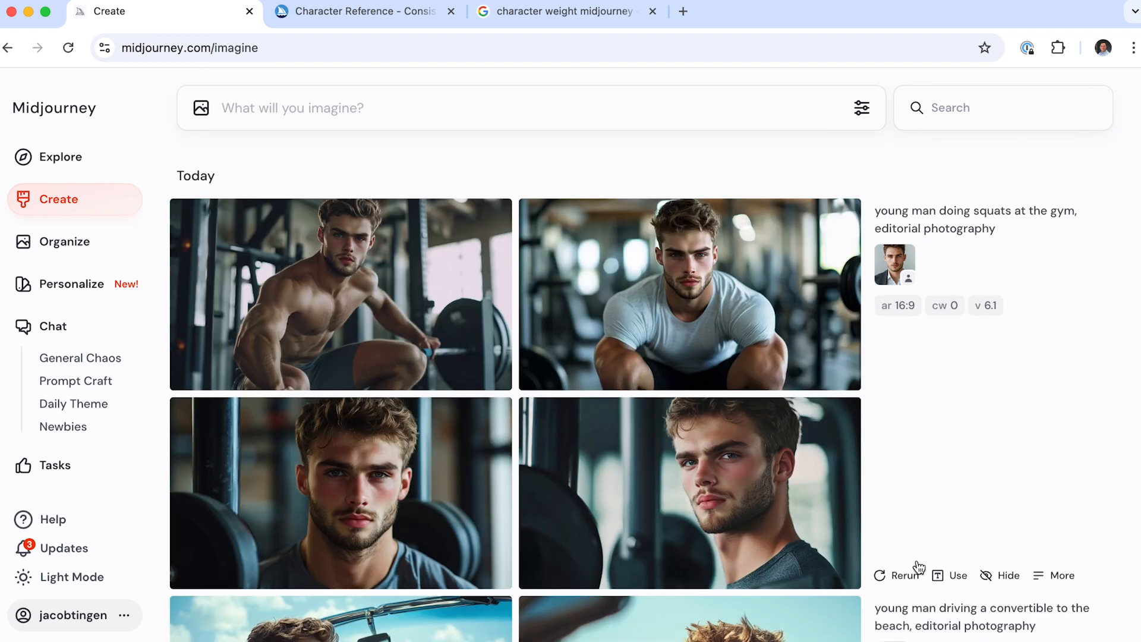
{"action": "left_click", "coordinate": [905, 575]}
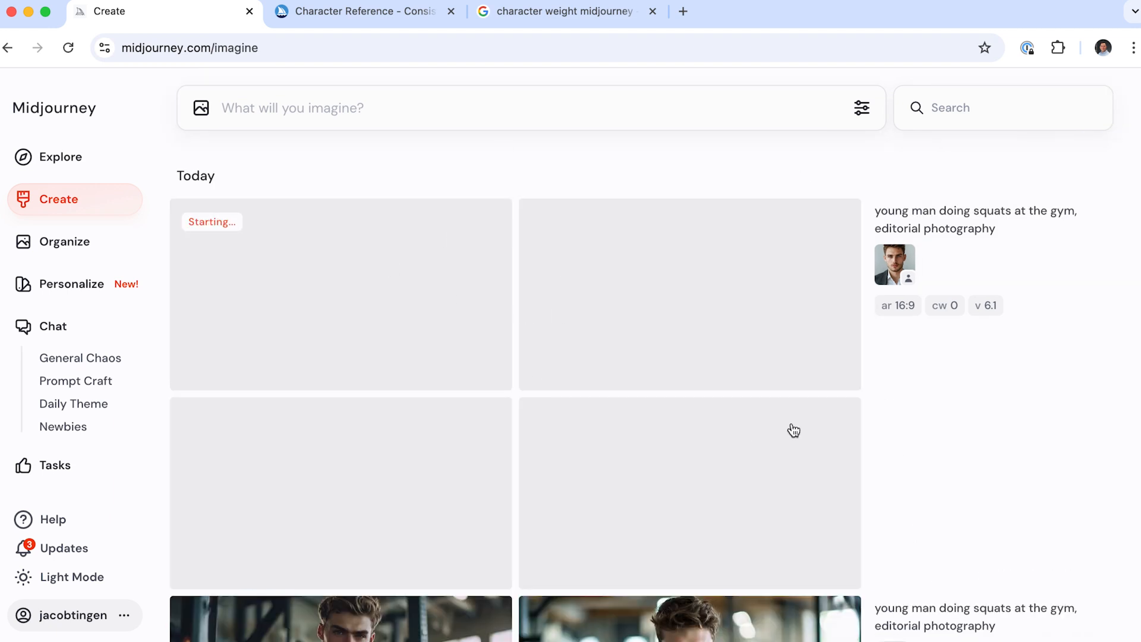
{"action": "scroll", "coordinate": [657, 518], "scroll_direction": "down", "scroll_amount": 6}
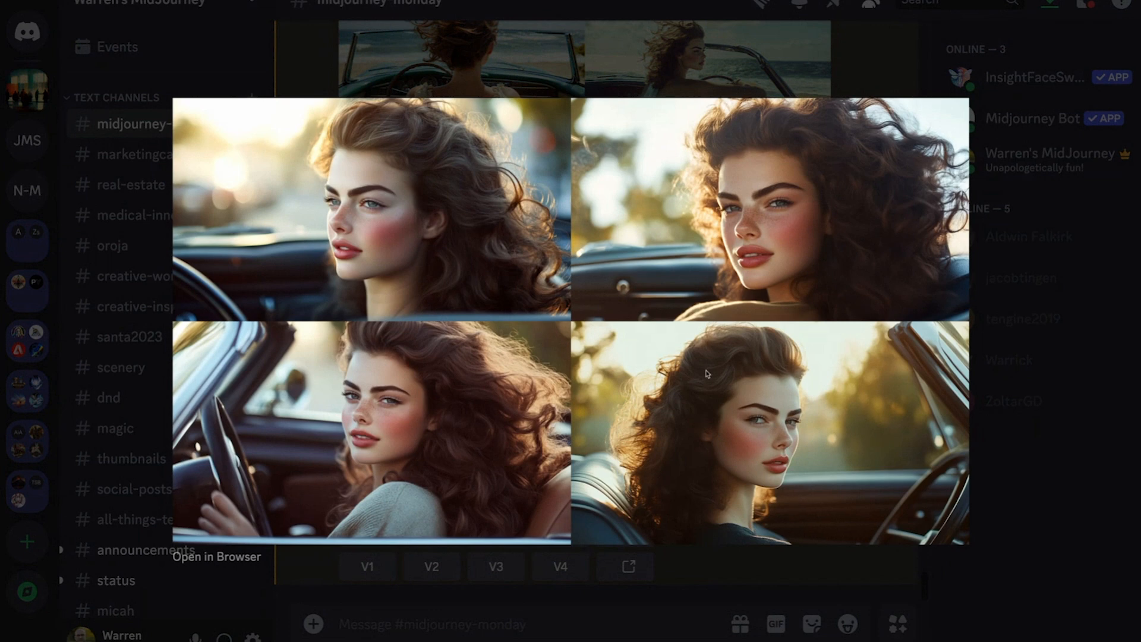
In Discord, compare the close-up convertible images of the woman with her original corporate portrait at full size
{"action": "left_click", "coordinate": [767, 58]}
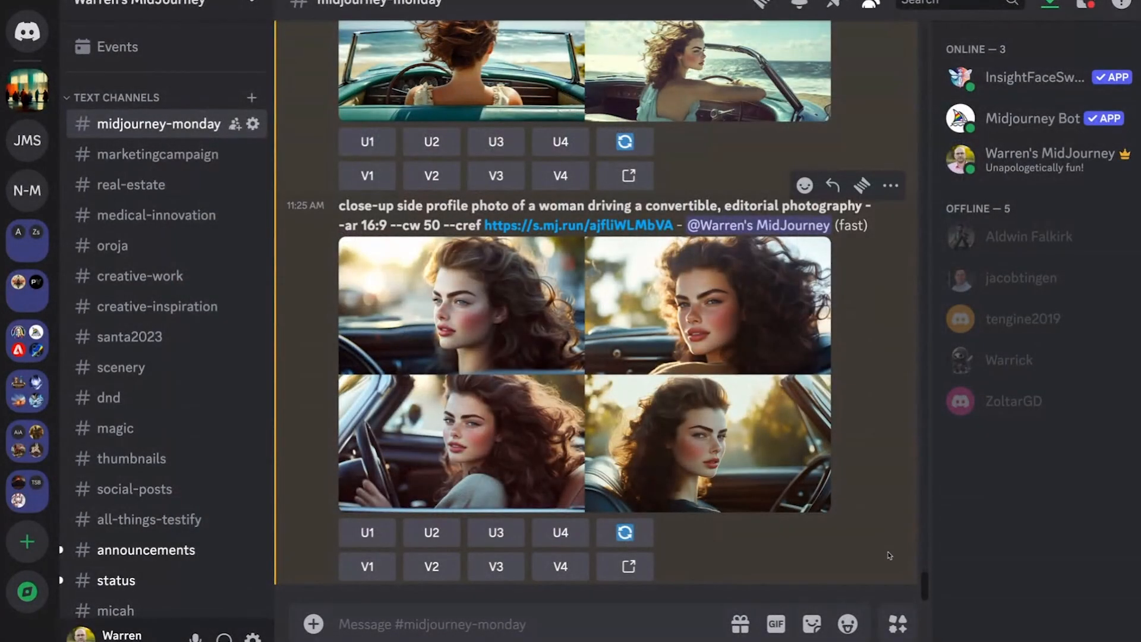
{"action": "left_click_drag", "start_coordinate": [925, 588], "coordinate": [906, 573]}
{"action": "left_click", "coordinate": [538, 471]}
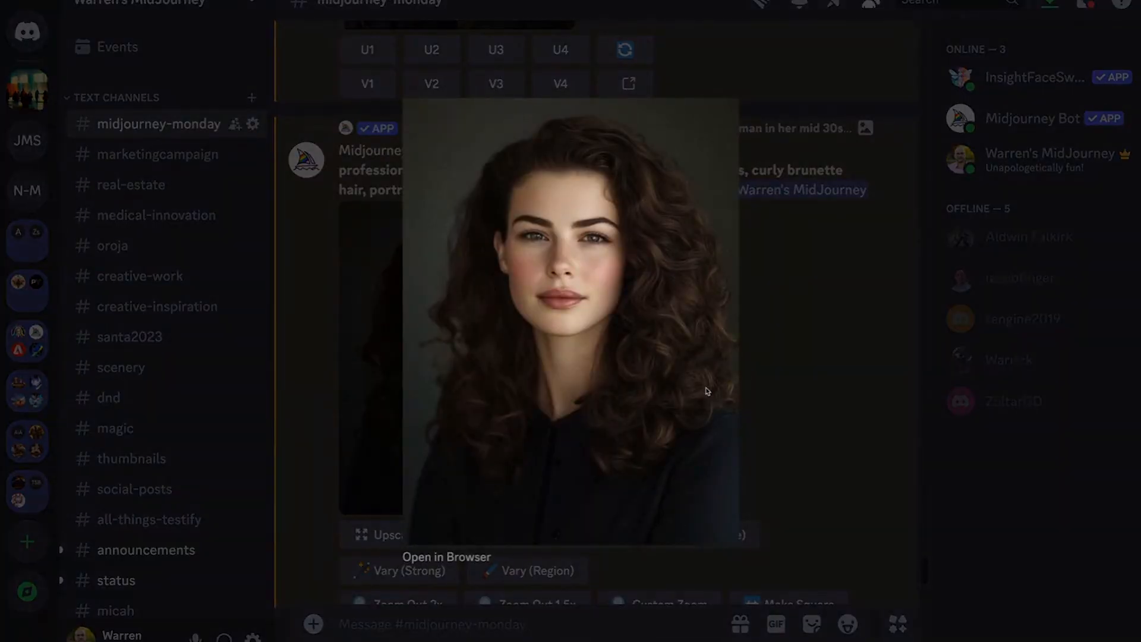
{"action": "left_click", "coordinate": [779, 403]}
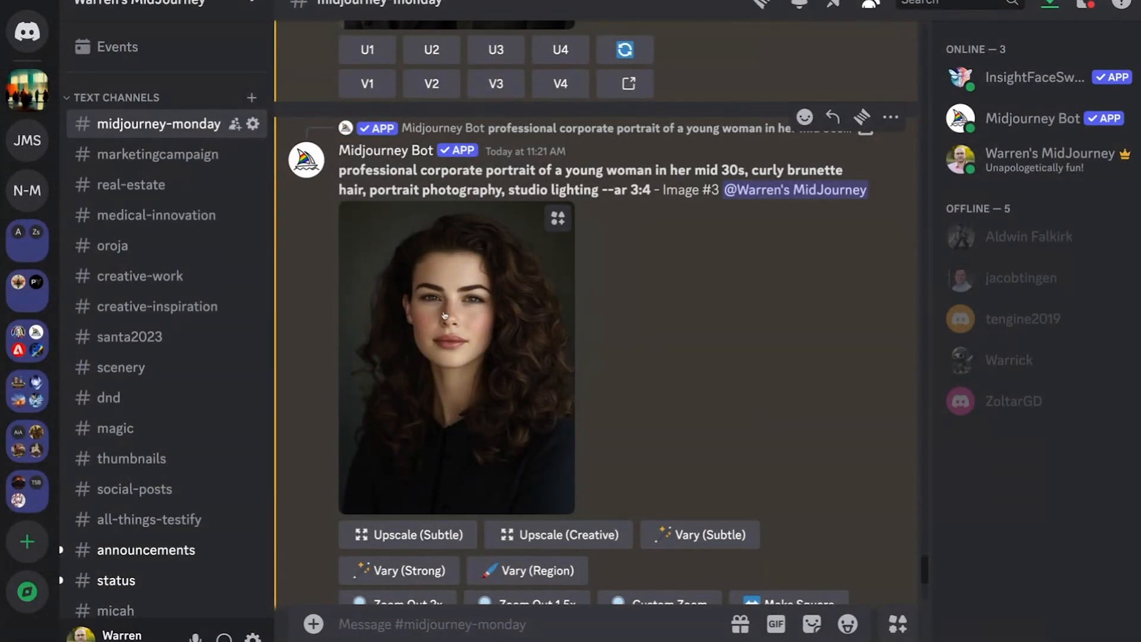
{"action": "left_click_drag", "start_coordinate": [924, 574], "coordinate": [924, 594]}
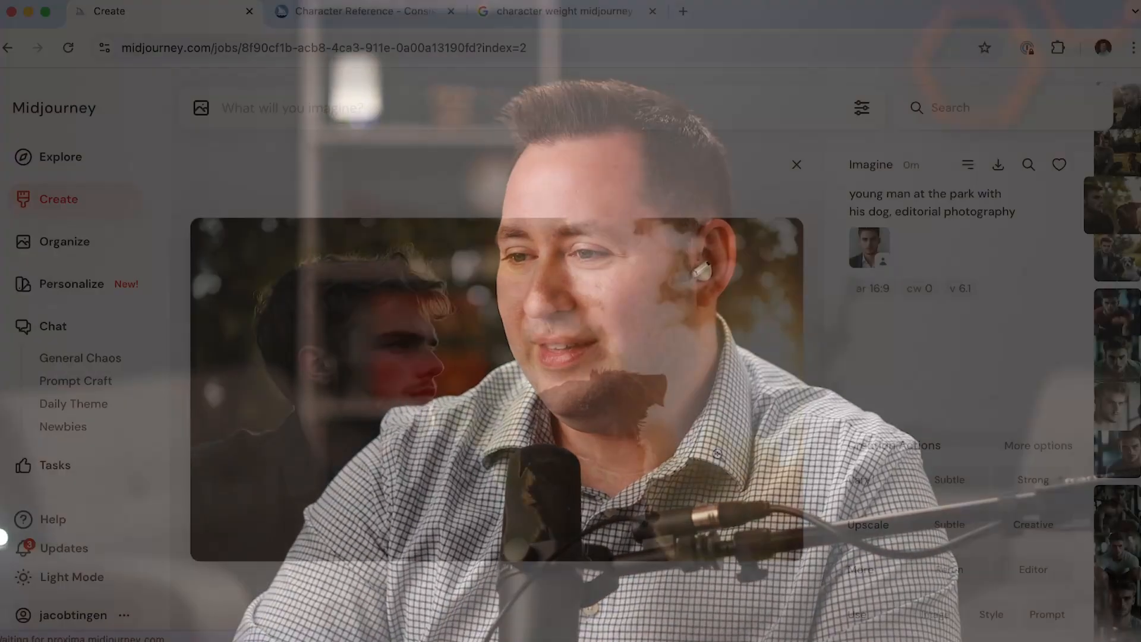
In Midjourney on the web, examine the images of the young man at the park with his dog against the character reference portrait
{"action": "key", "text": "Right"}
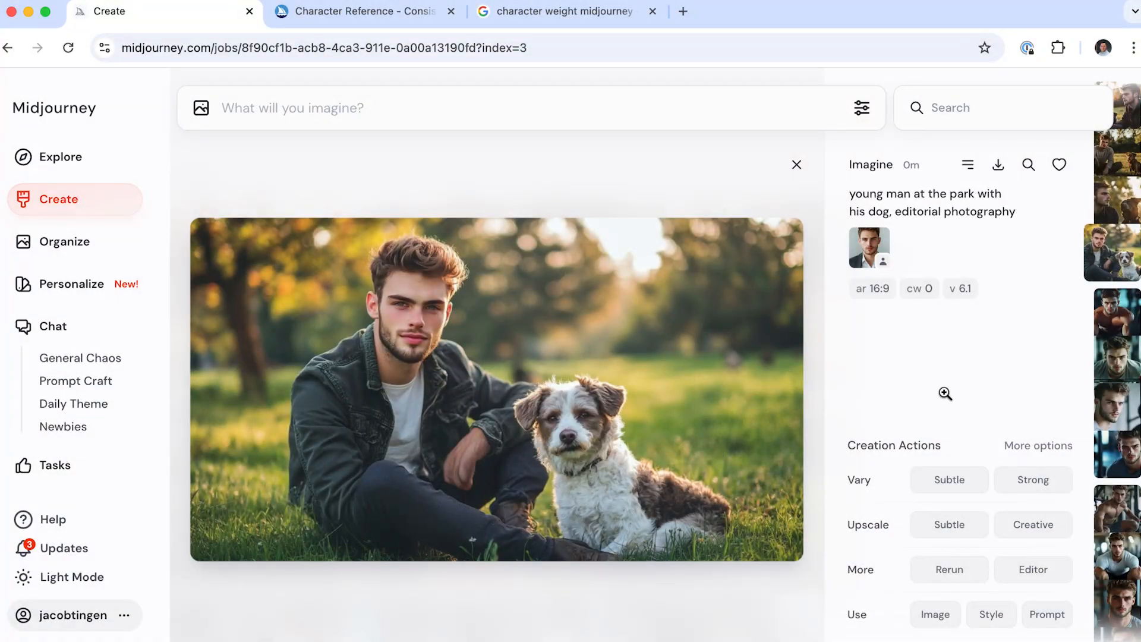
{"action": "left_click", "coordinate": [864, 246]}
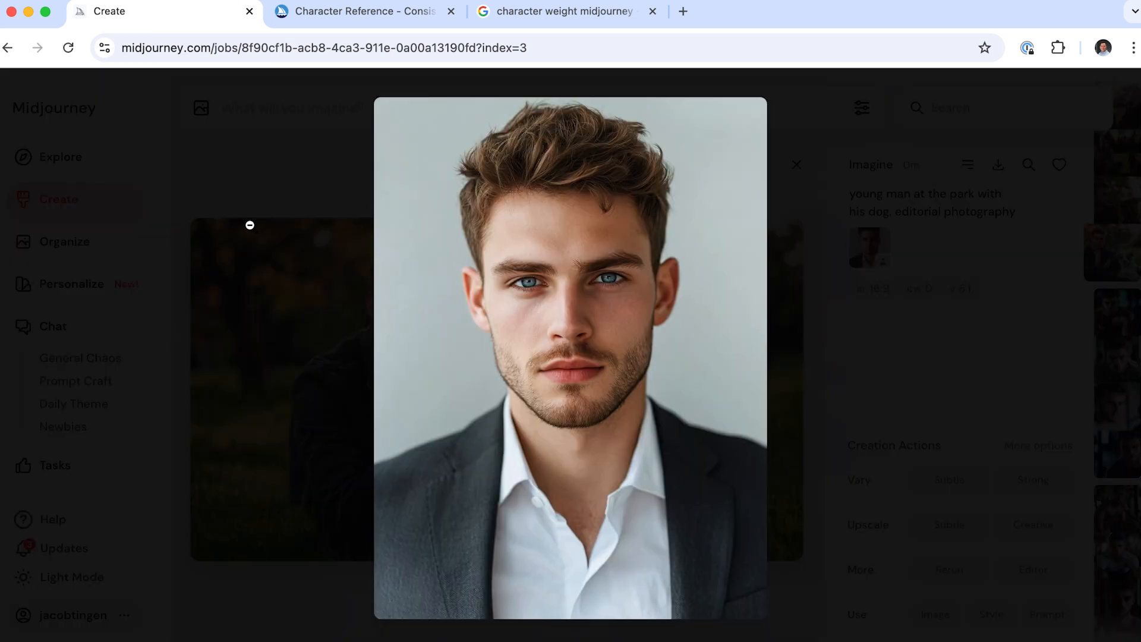
{"action": "left_click", "coordinate": [250, 225]}
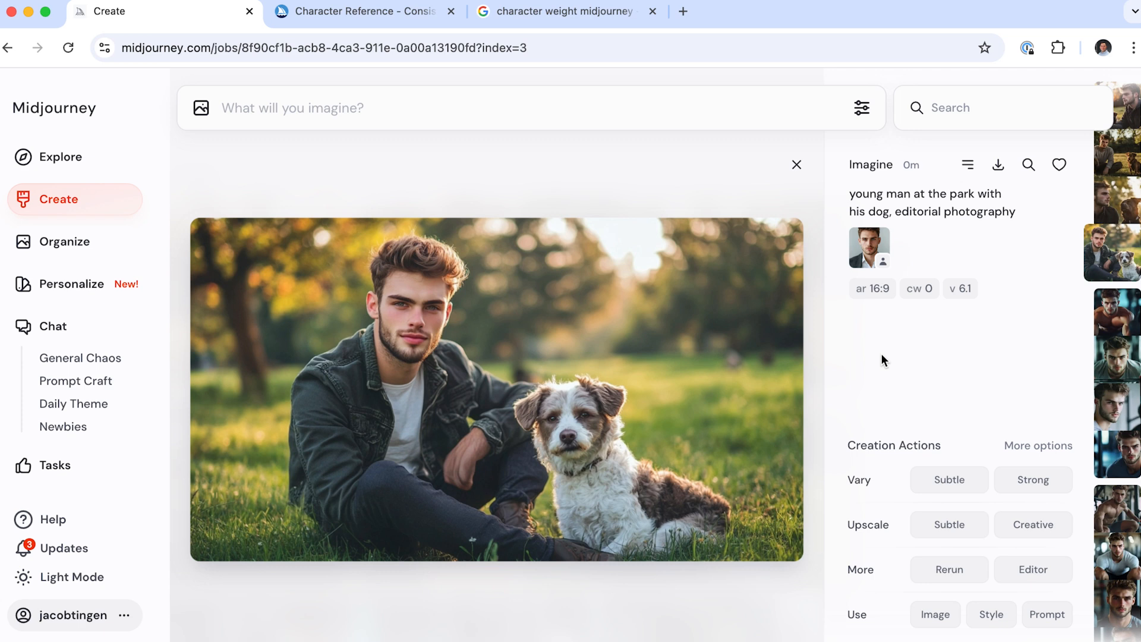
{"action": "left_click", "coordinate": [866, 245]}
{"action": "left_click", "coordinate": [940, 336]}
{"action": "left_click", "coordinate": [797, 164]}
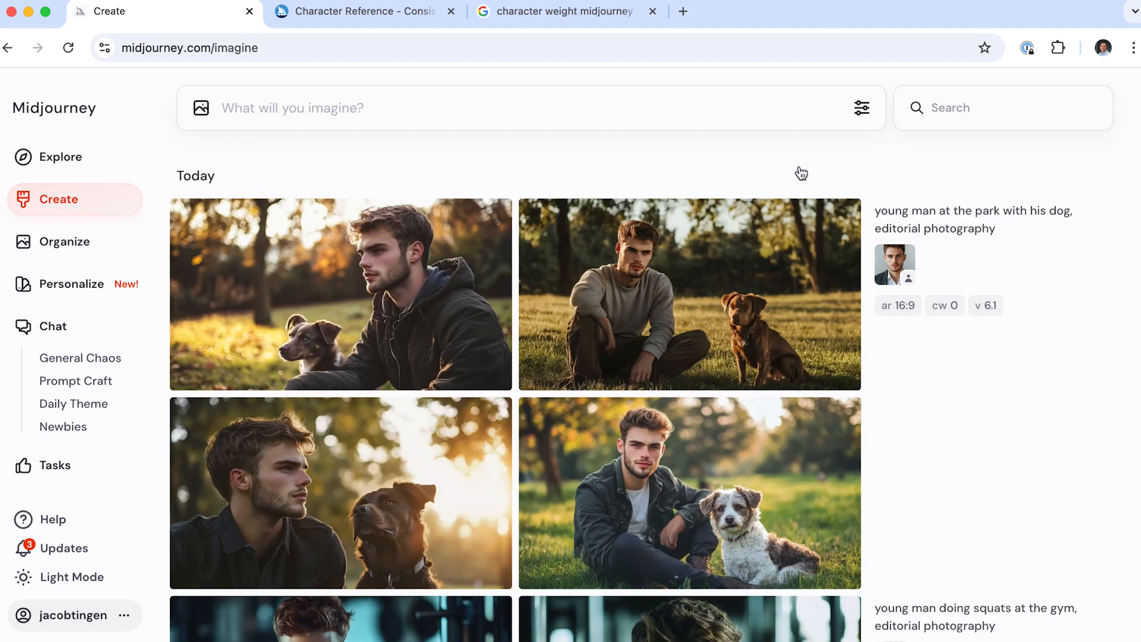
{"action": "scroll", "coordinate": [646, 397], "scroll_direction": "down", "scroll_amount": 3}
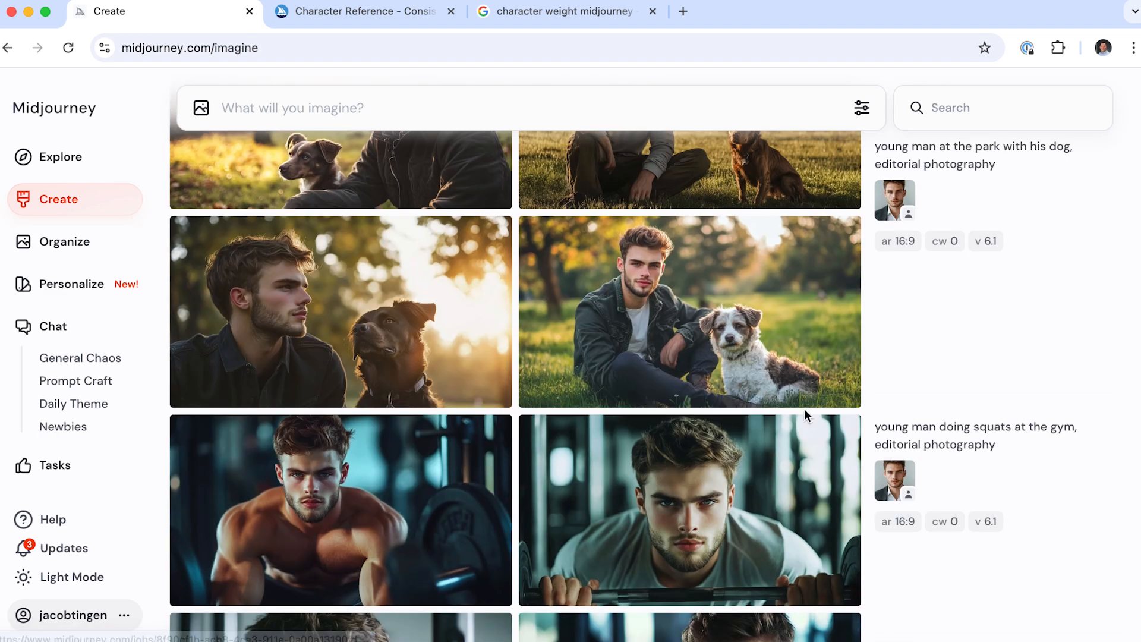
{"action": "scroll", "coordinate": [804, 415], "scroll_direction": "up", "scroll_amount": 3}
{"action": "left_click", "coordinate": [742, 294]}
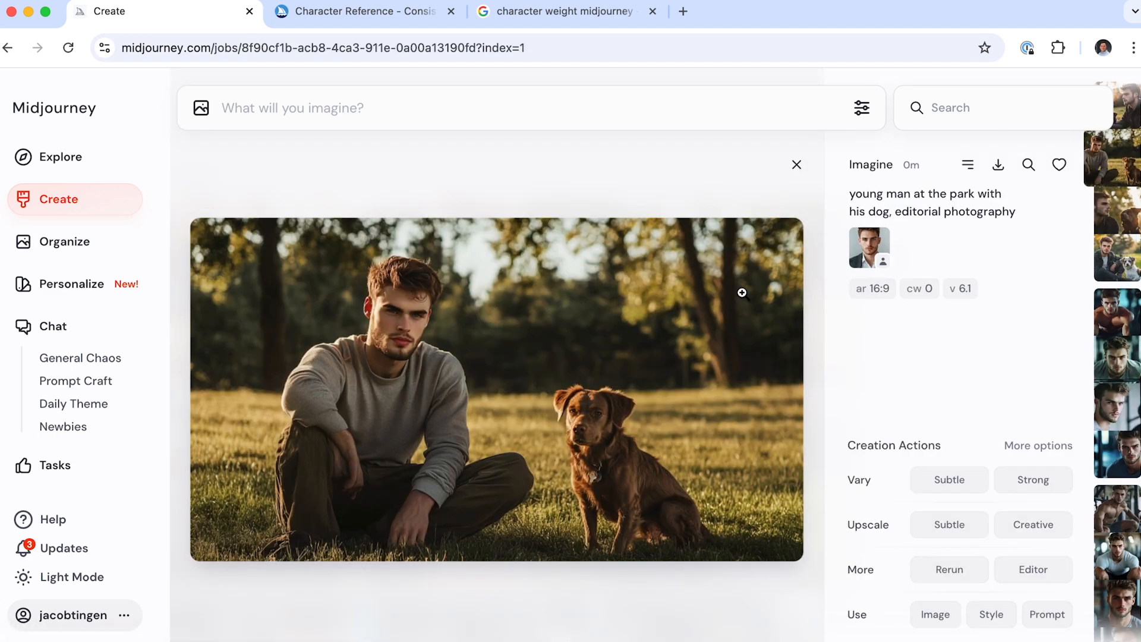
{"action": "left_click", "coordinate": [797, 165]}
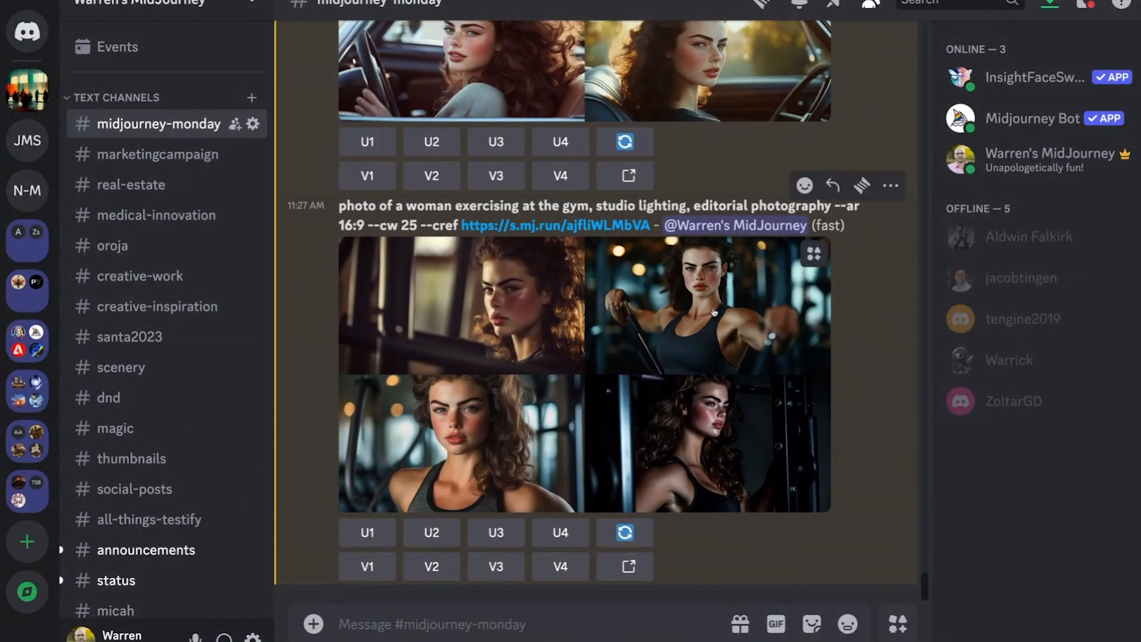
In Discord, enlarge the image grid of the woman exercising at the gym, generated with --cw 25, for examination
{"action": "left_click", "coordinate": [717, 314]}
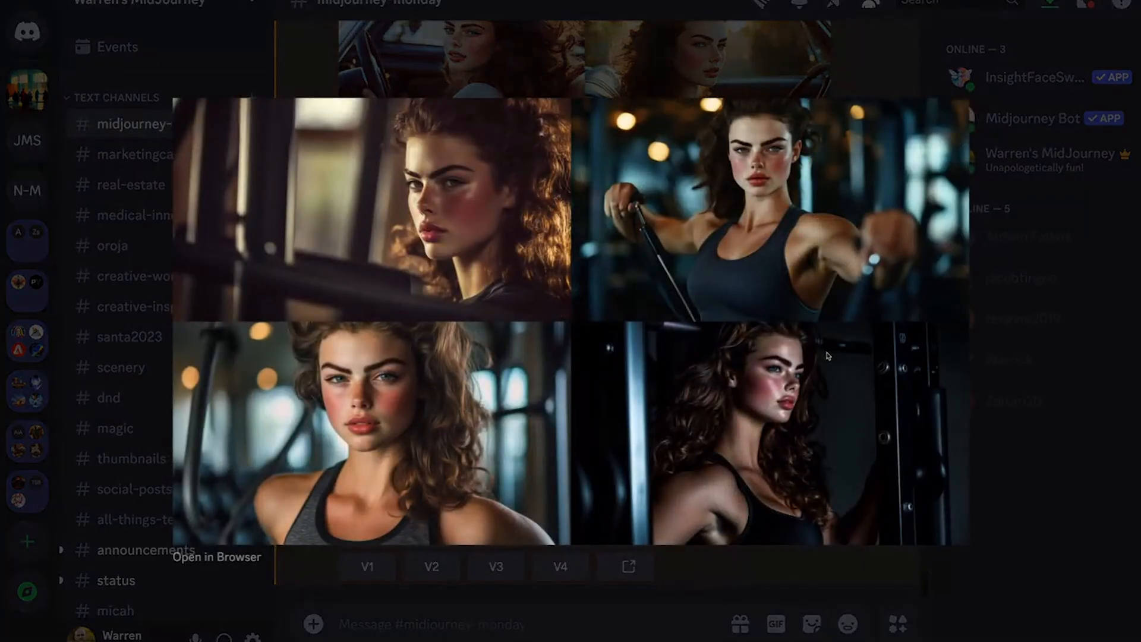